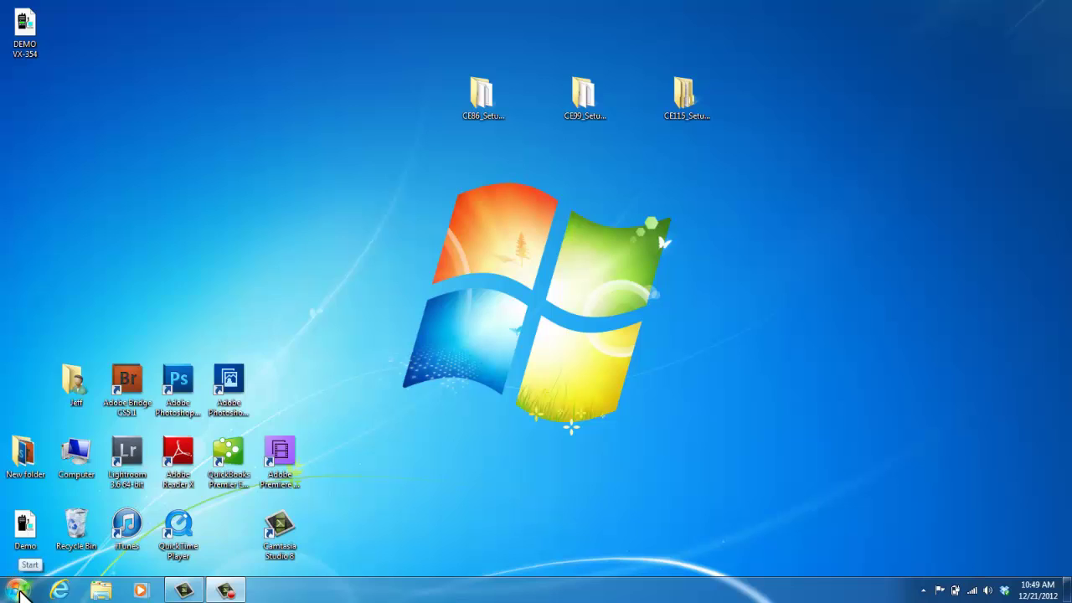
Launch VX-4500_4600_450 Series from the Vertex Standard folder in the Start menu.
left_click(19, 591)
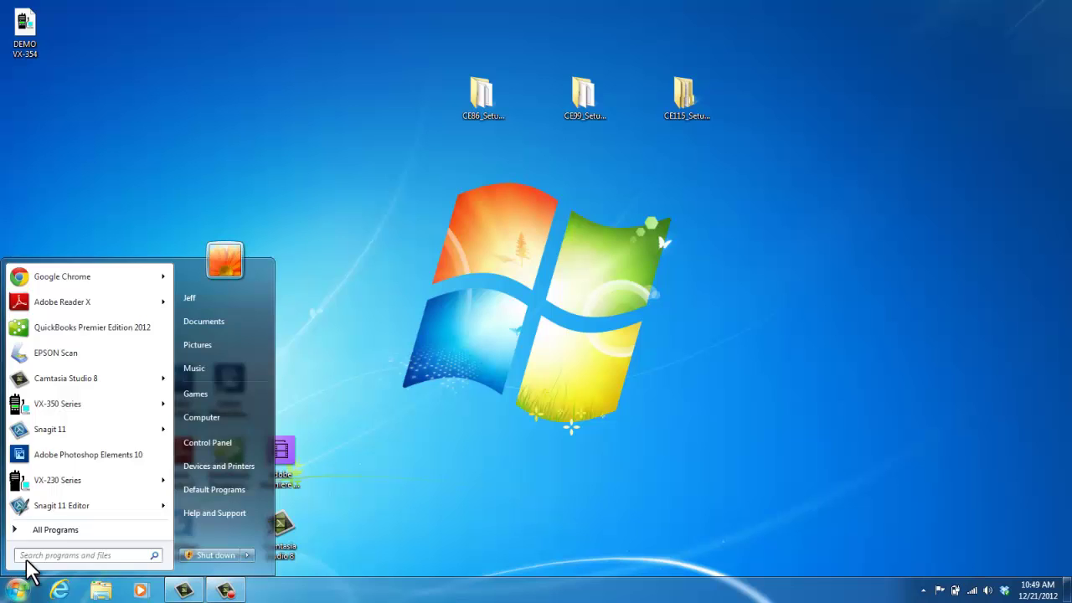
left_click(51, 531)
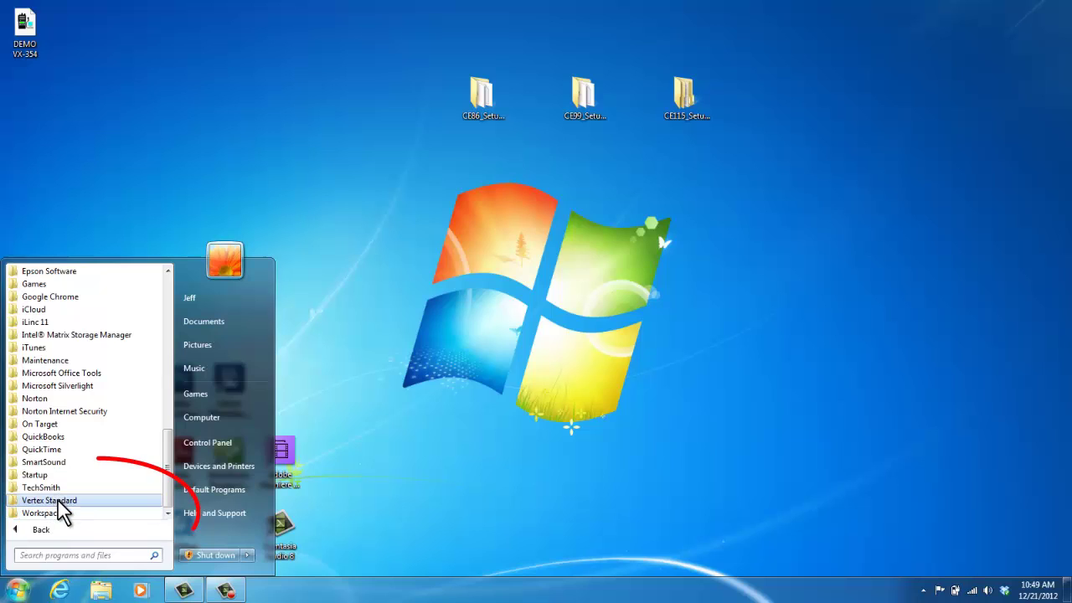
left_click(59, 501)
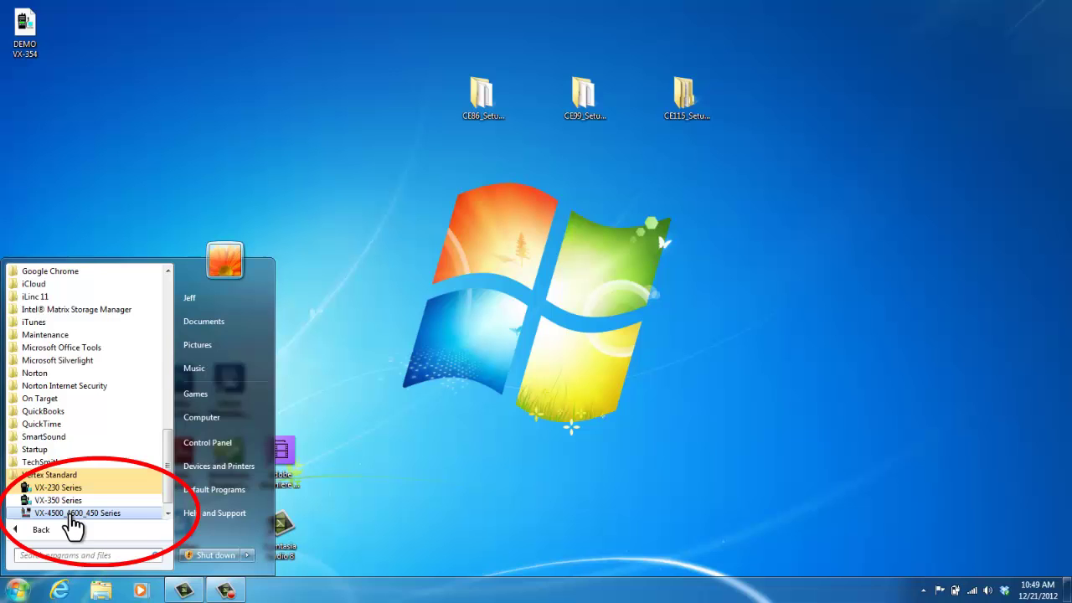
left_click(126, 514)
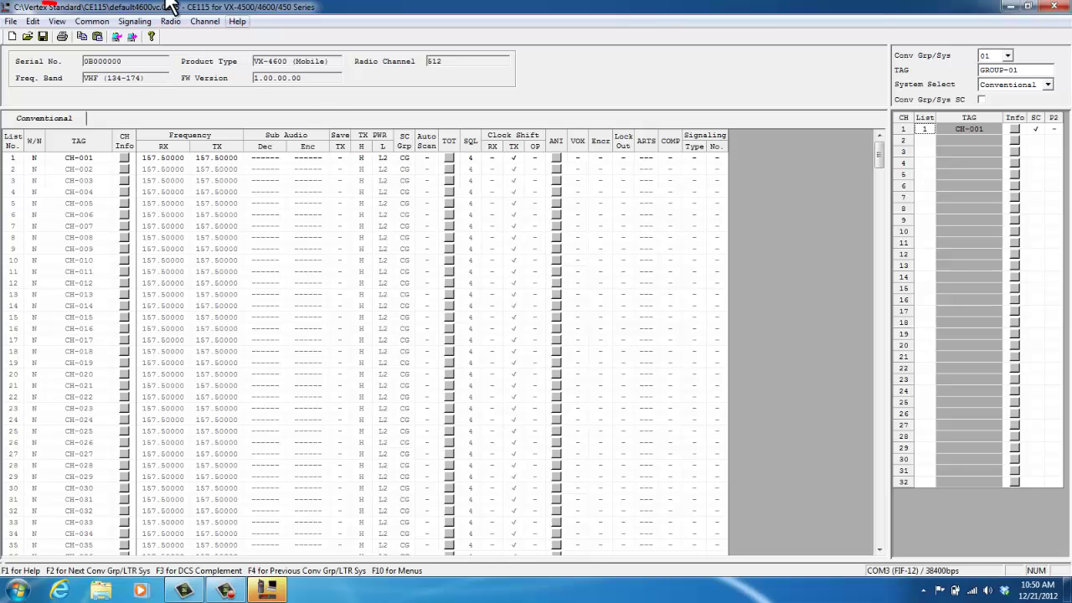
left_click(11, 21)
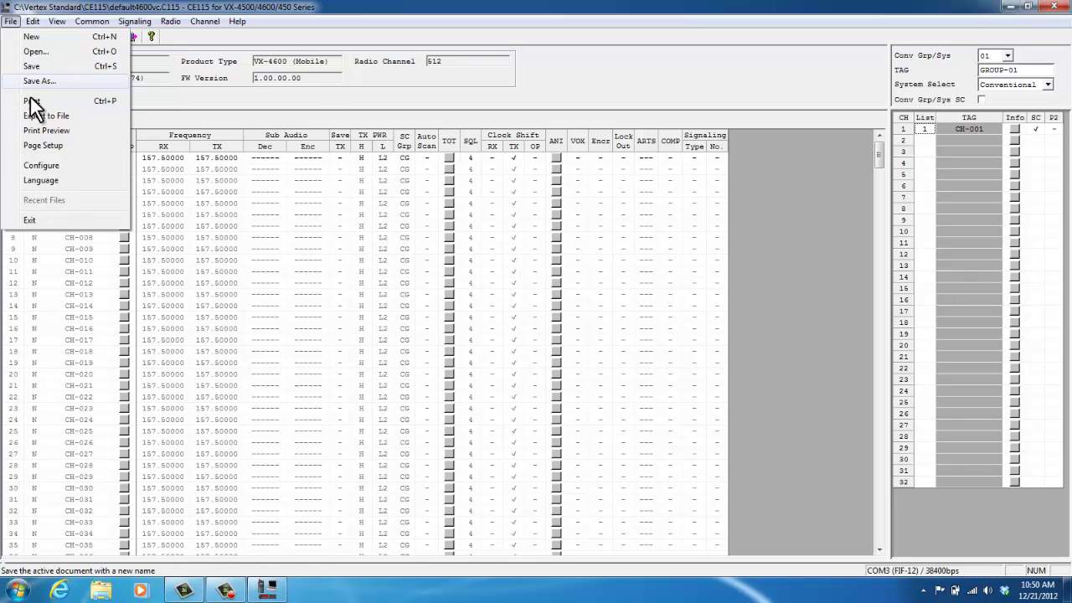
left_click(37, 166)
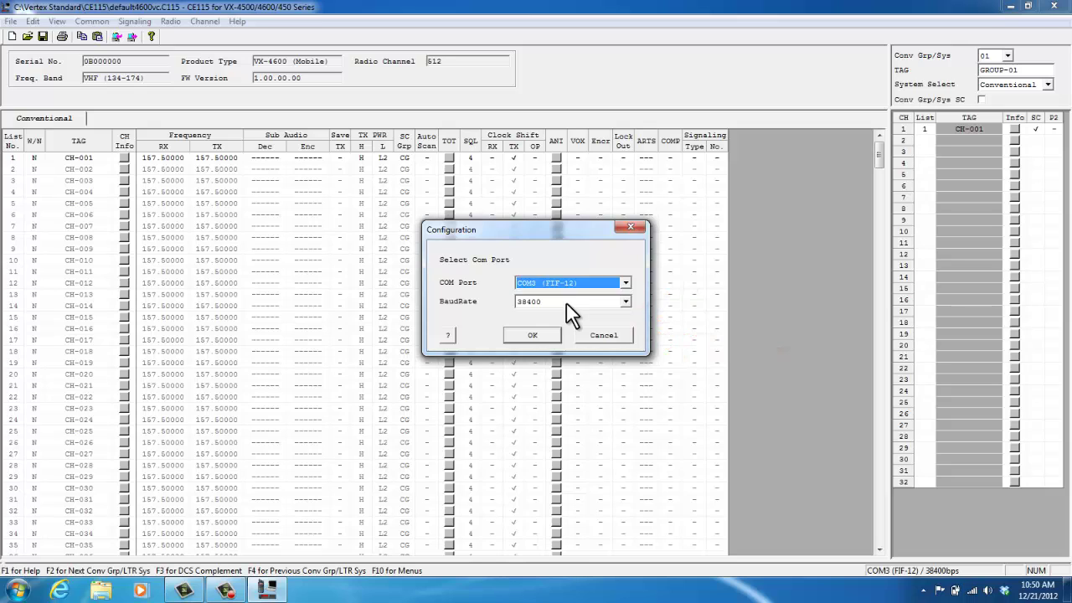
left_click(566, 303)
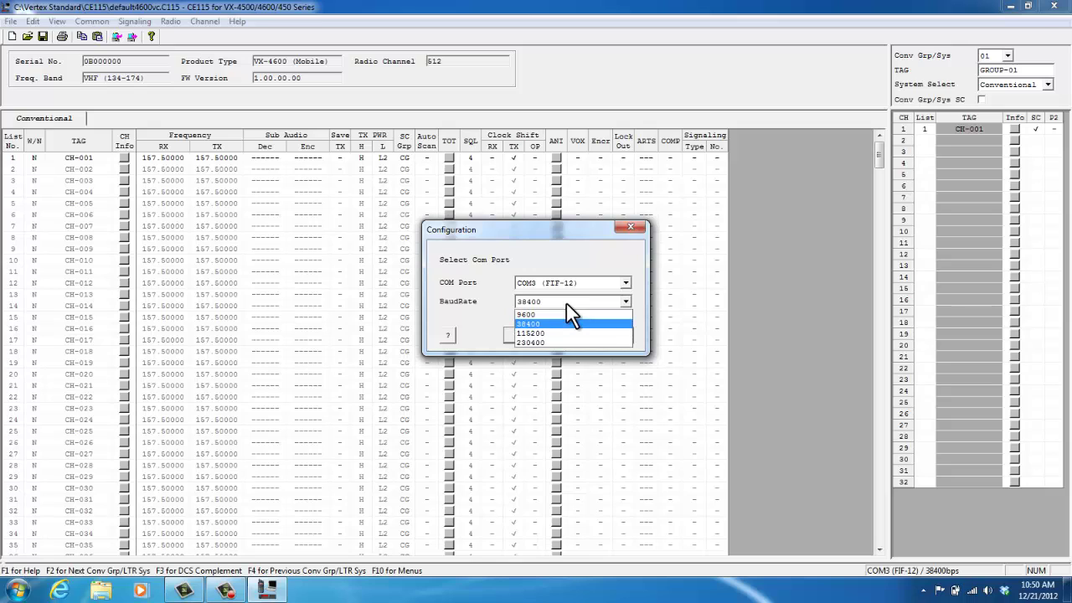
left_click(567, 303)
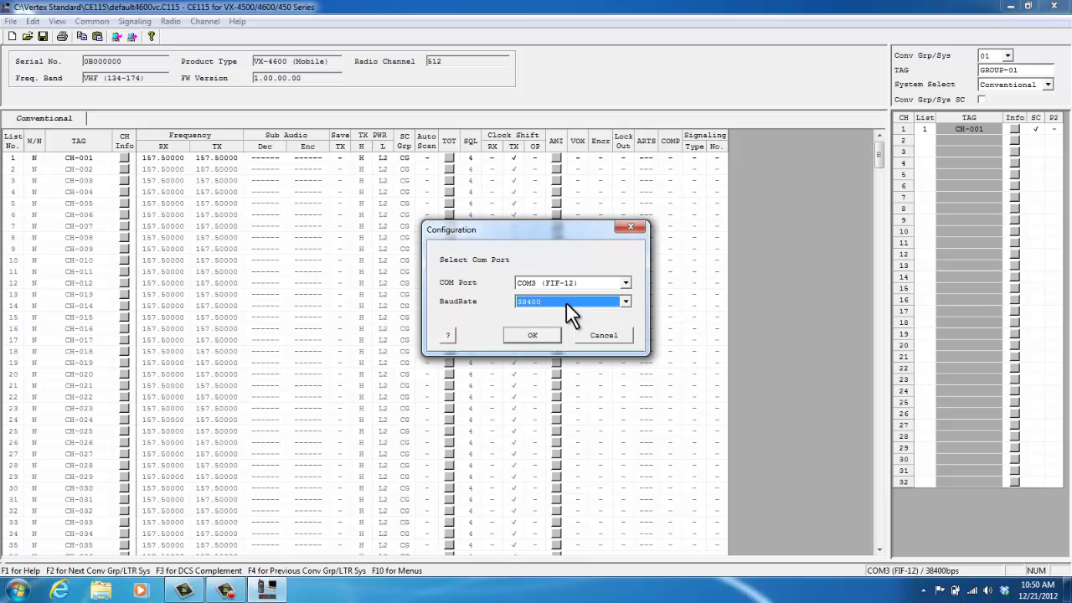
left_click(537, 335)
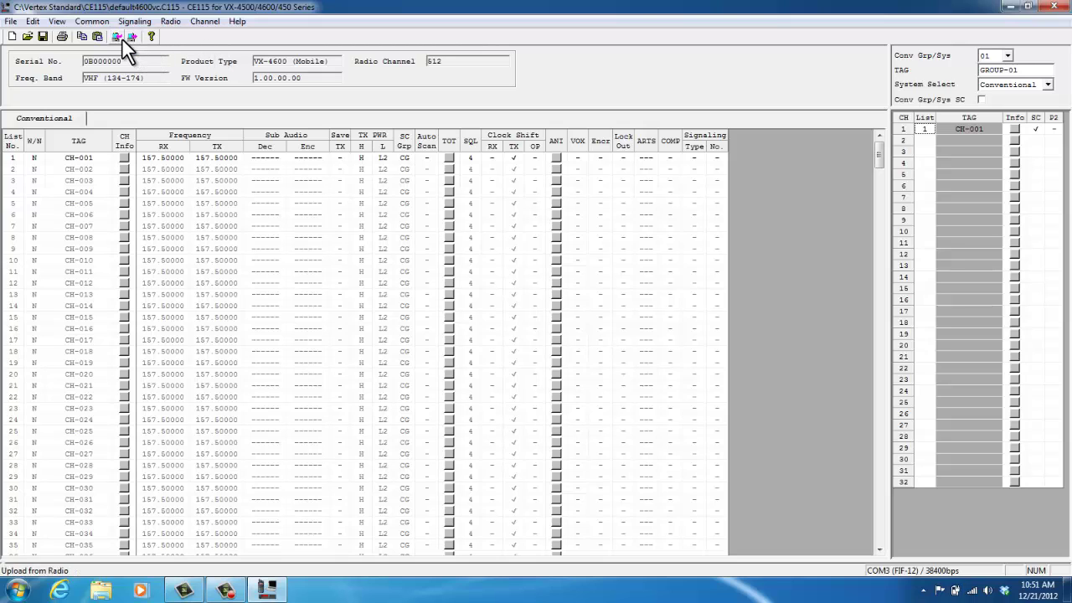
Upload the VX-450 UHF D data from the connected radio and acknowledge the completion message.
left_click(170, 23)
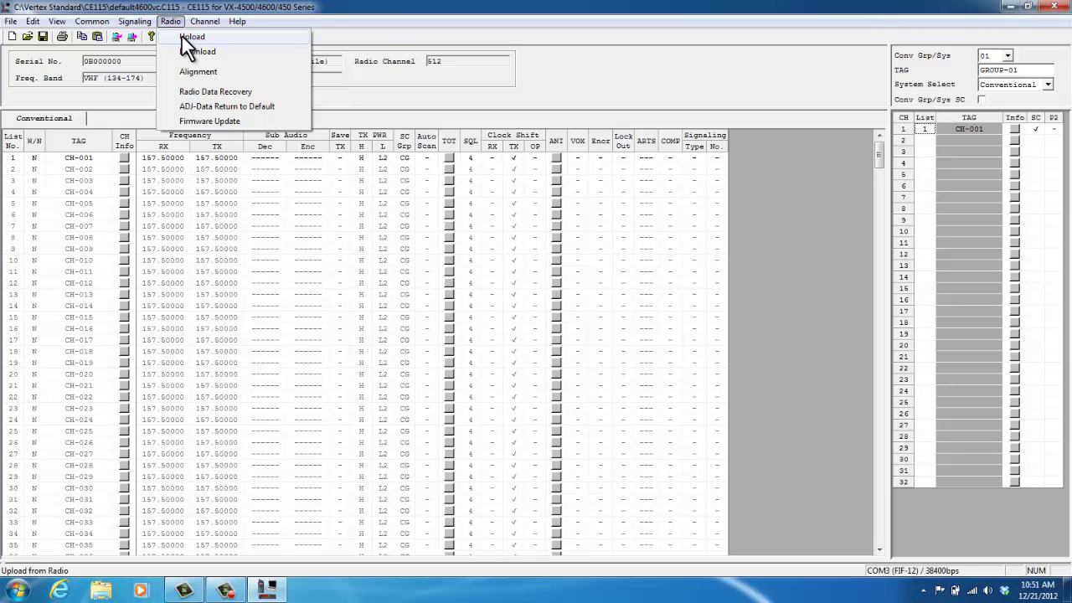
left_click(182, 36)
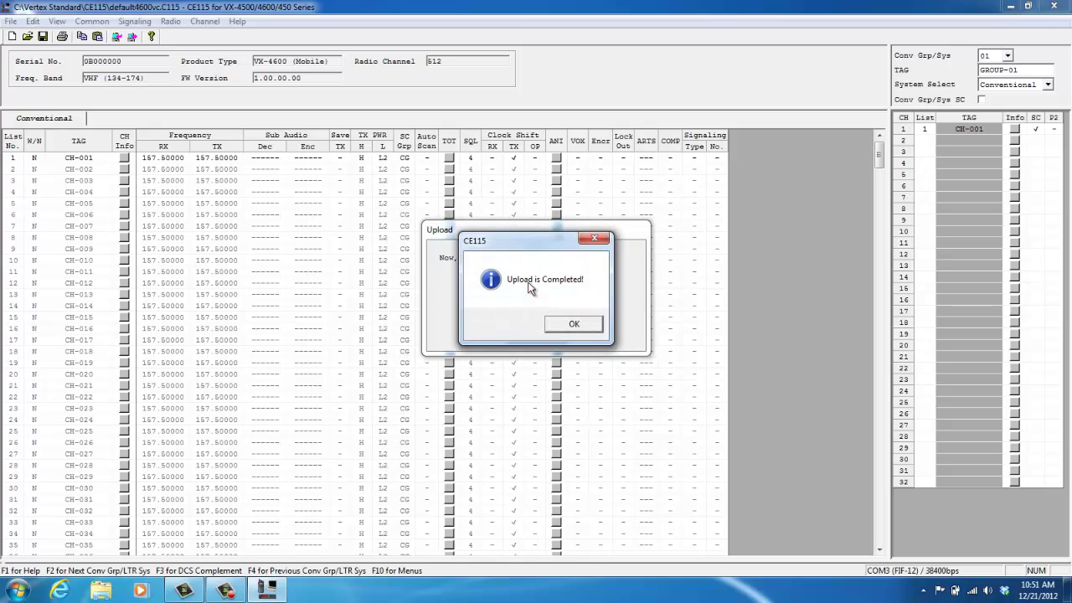
left_click(581, 331)
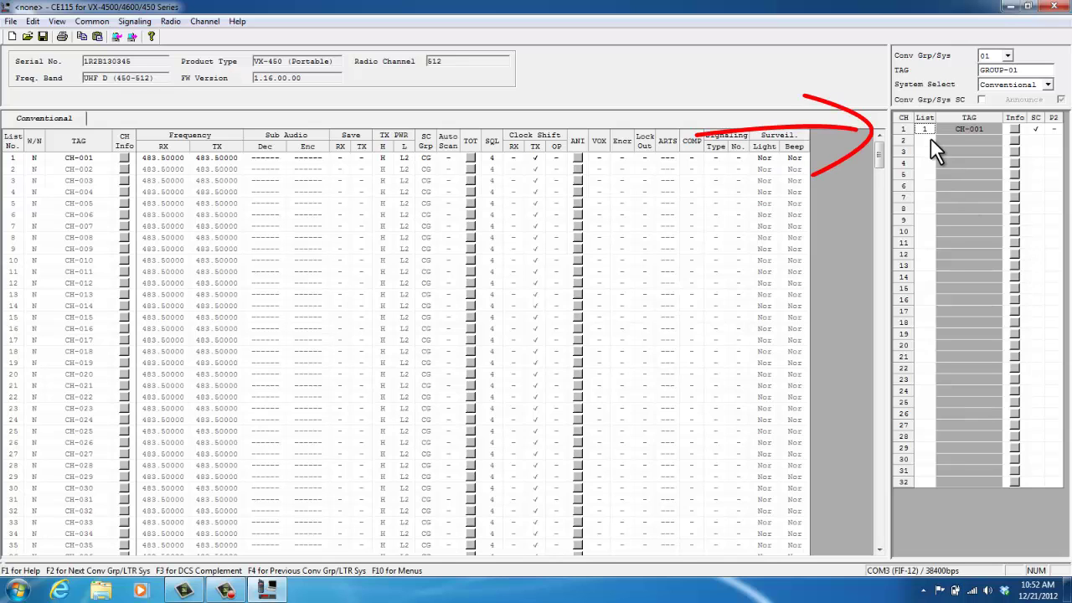
left_click(1028, 5)
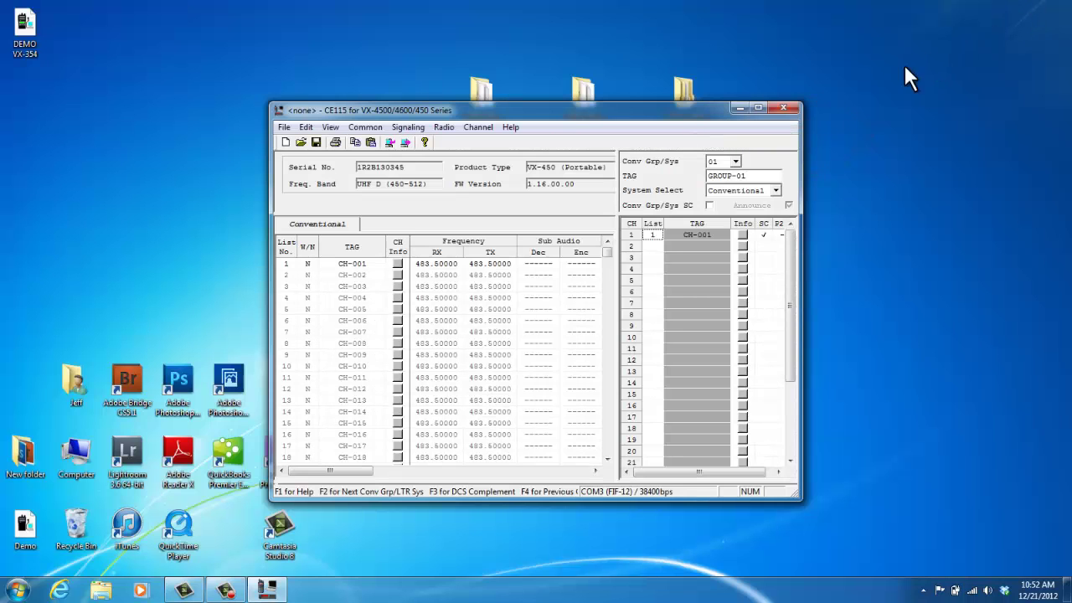
left_click(760, 108)
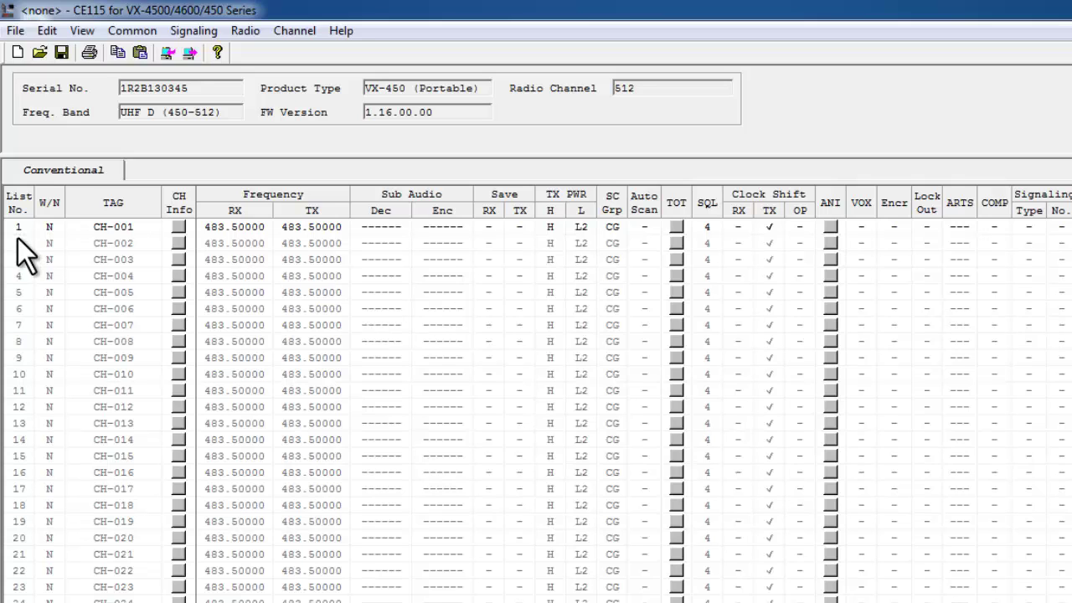
Activate CH-002, CH-003 and CH-004 in the conventional channel list alongside CH-001.
left_click(18, 242)
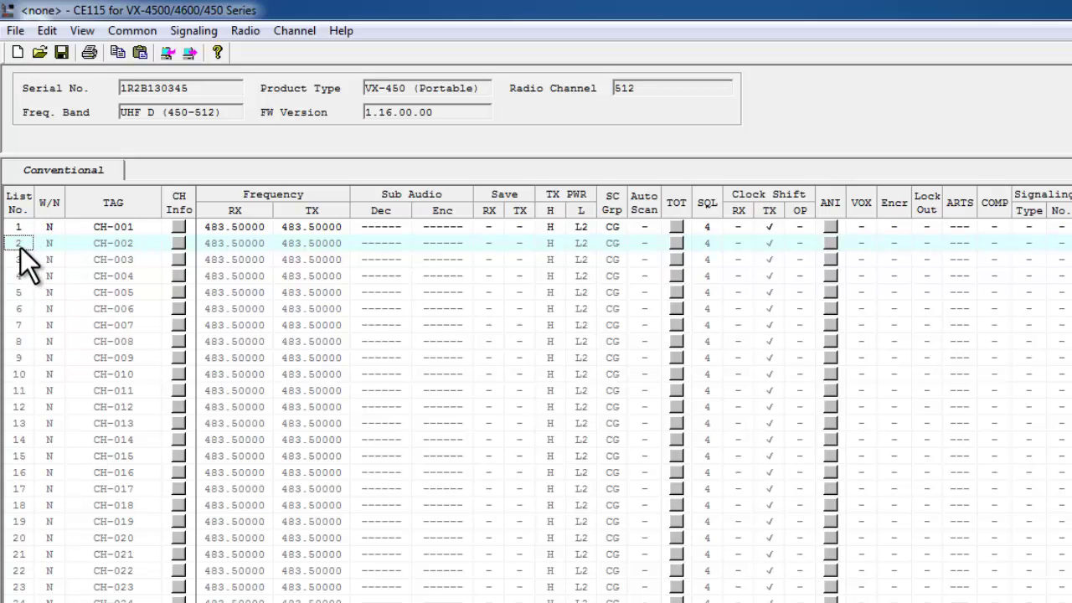
key("space")
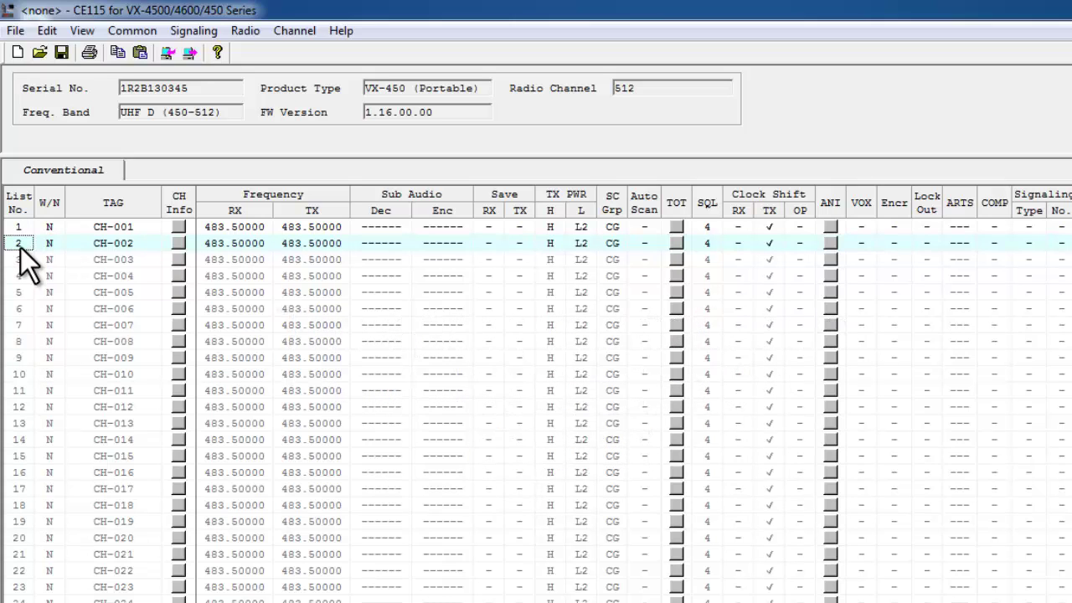
key("space")
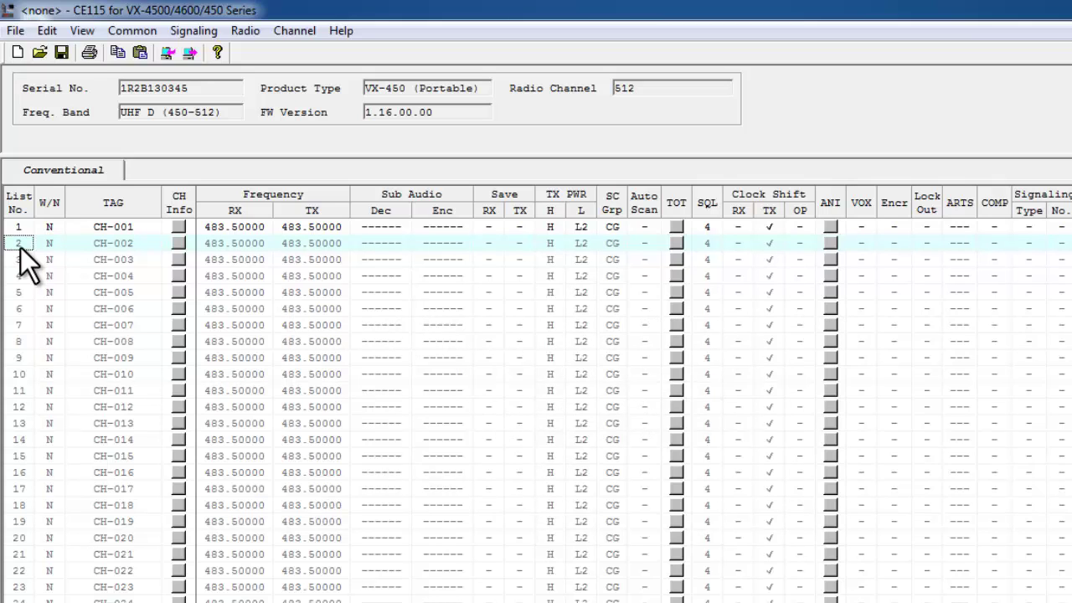
key("space")
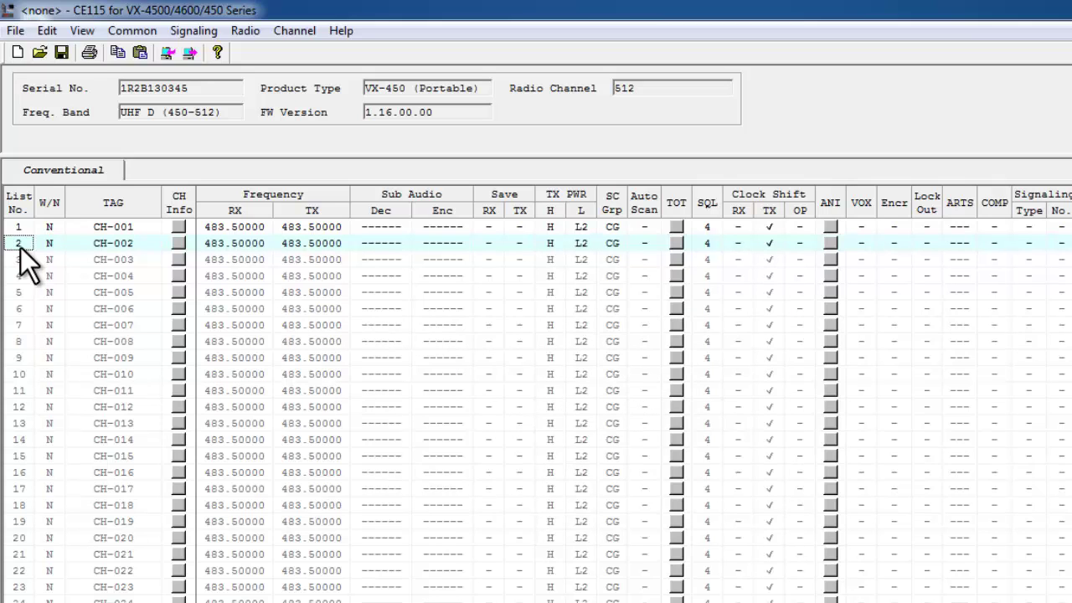
key("space")
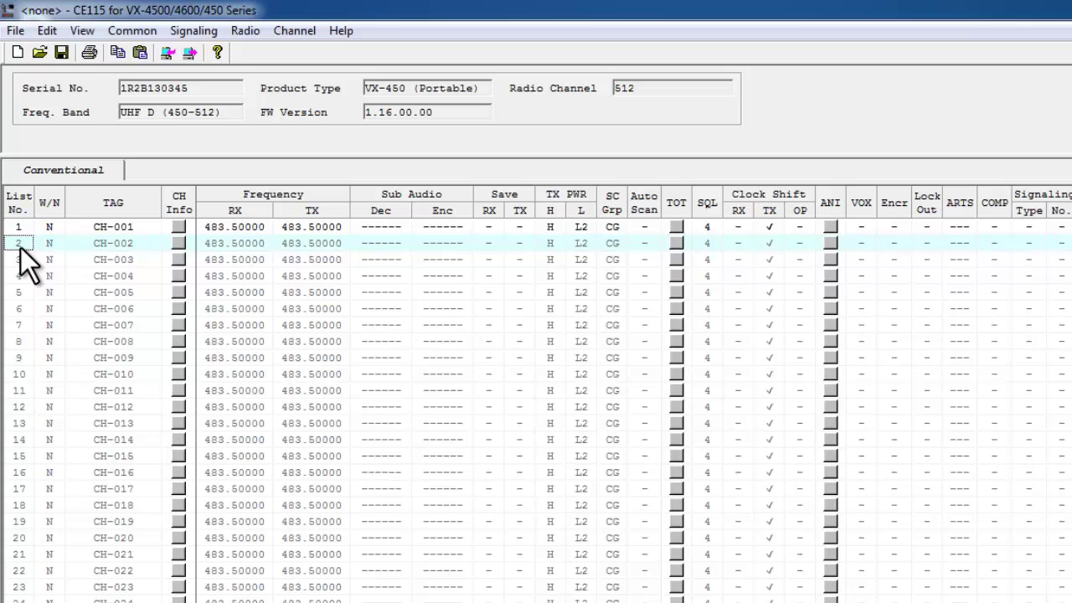
key("space")
key("Down")
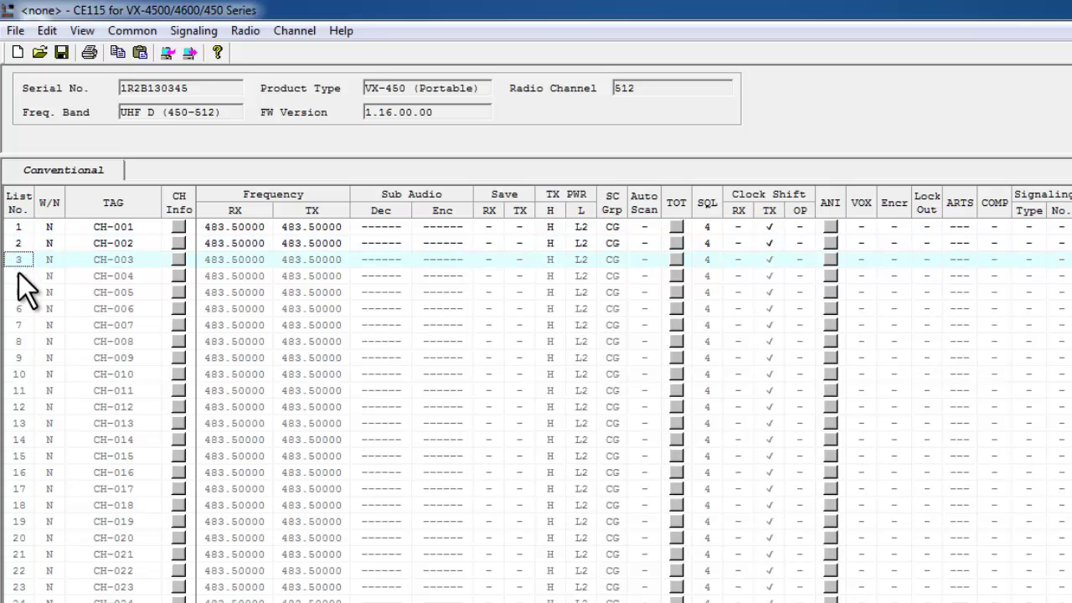
key("space")
key("Down")
key("space")
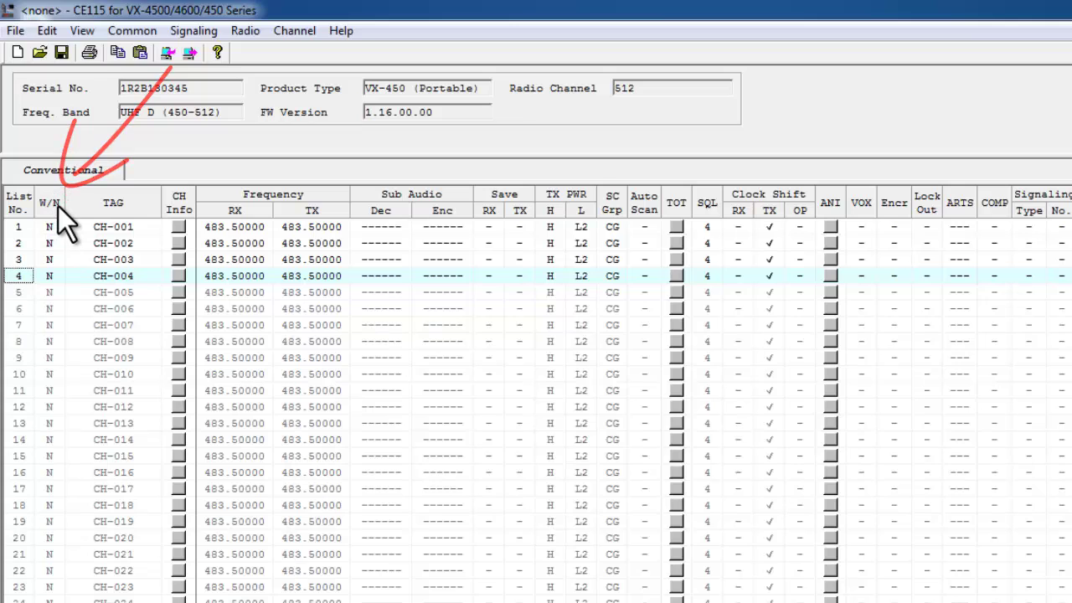
left_click(52, 225)
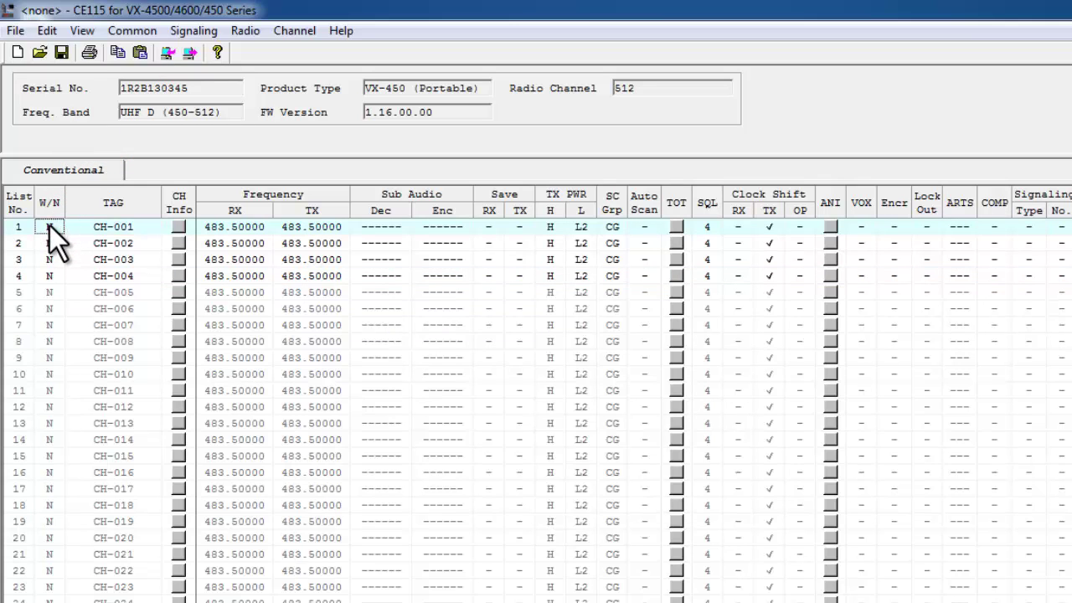
left_click(51, 227)
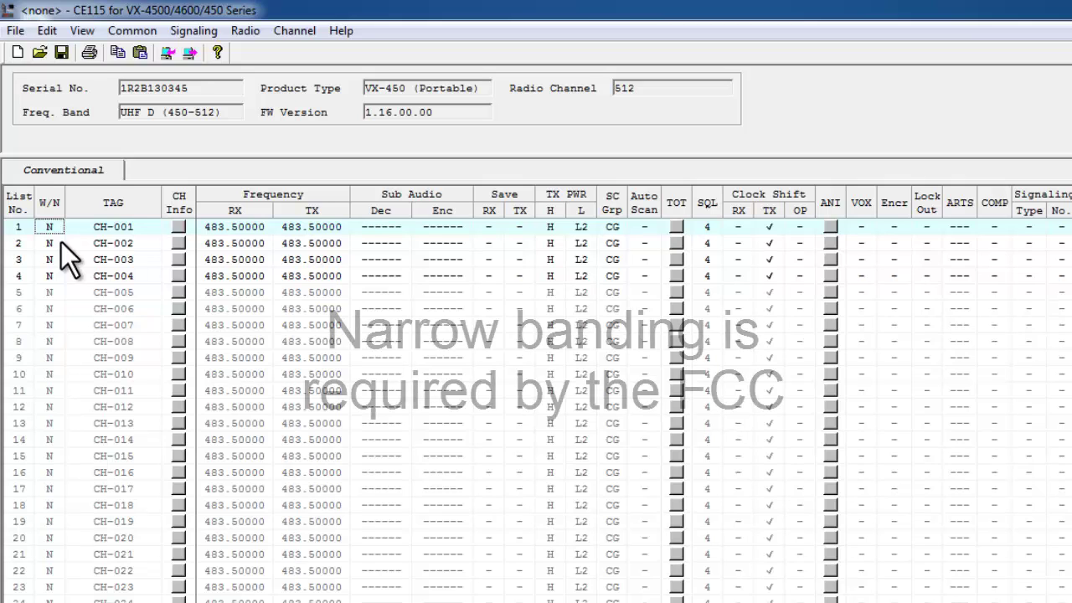
left_click(229, 230)
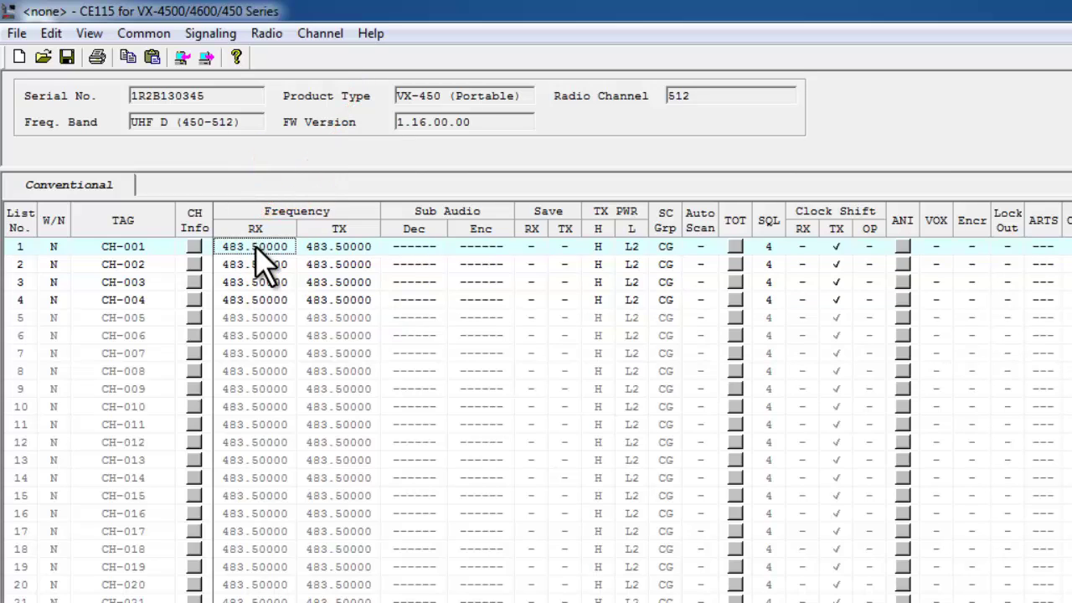
Enter 454.5 MHz for CH-001 and 465.4 MHz for CH-002.
left_click(256, 244)
type("454.5")
key("Return")
left_click(239, 269)
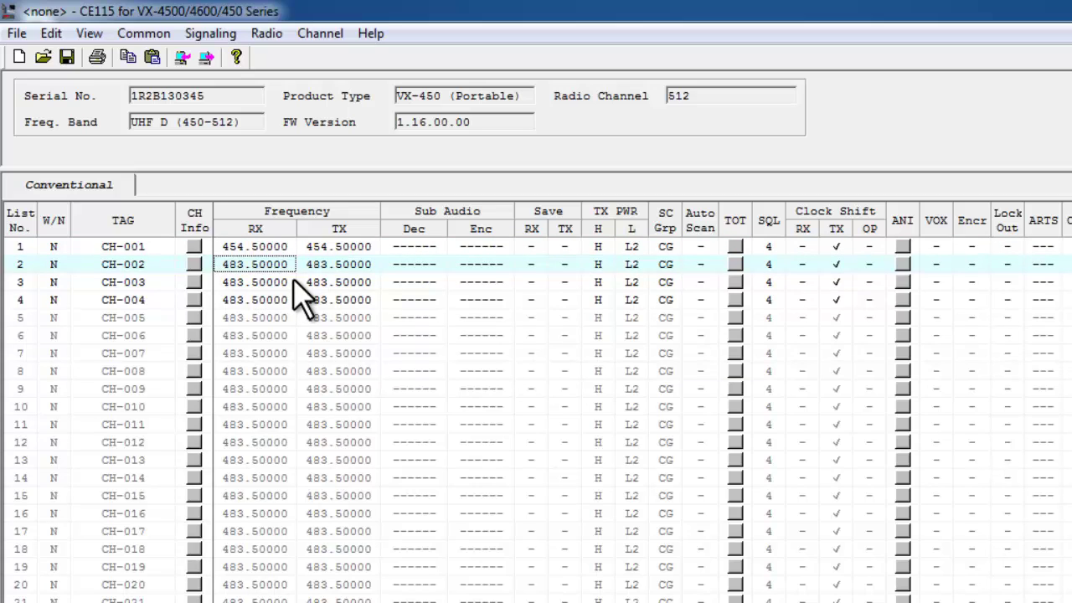
type("465.4")
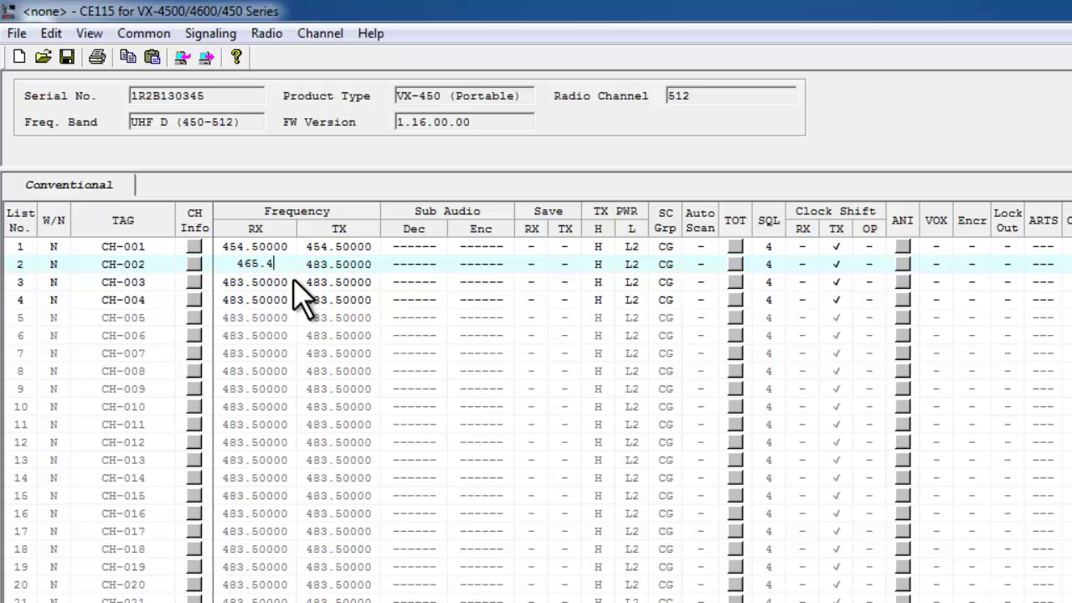
key("Return")
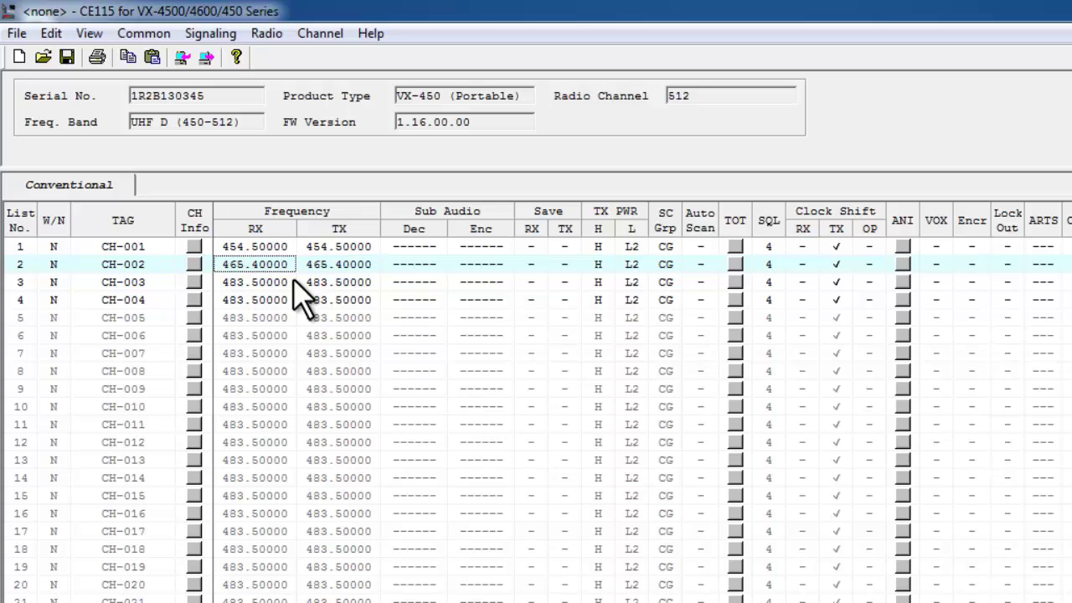
key("Down")
Try out-of-range frequencies 560 and 131 on CH-003, dismissing each error so it settles at 450.00000.
key("Right")
key("Up")
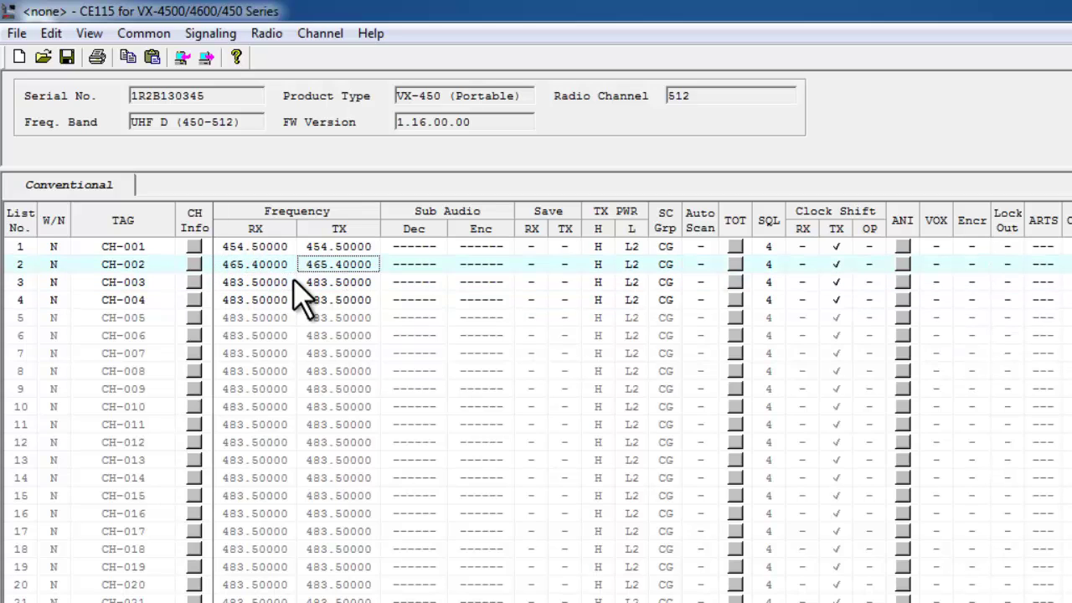
key("Left")
key("Down")
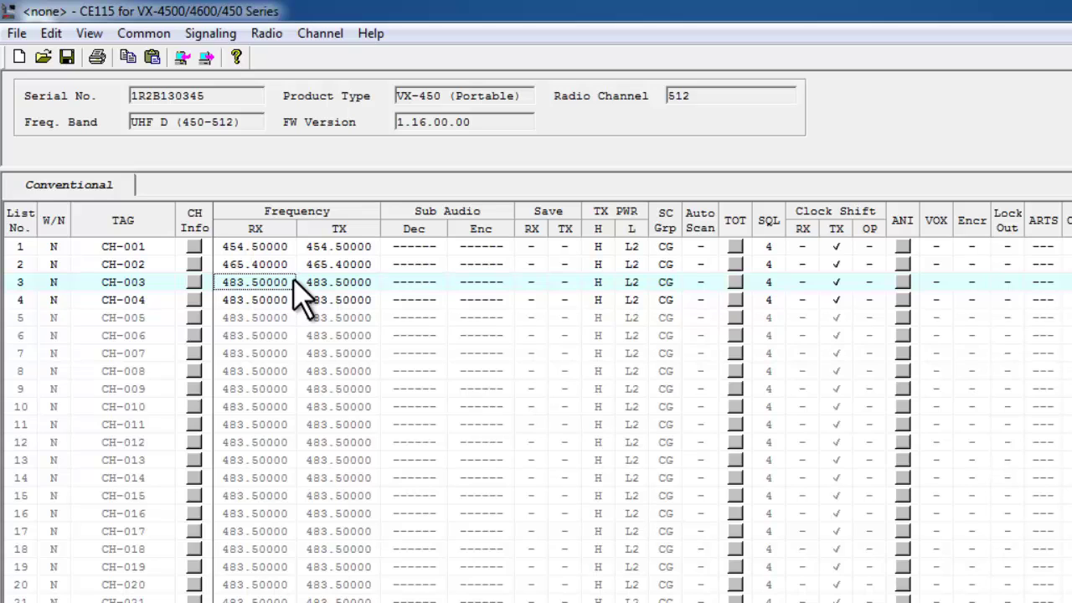
type("560")
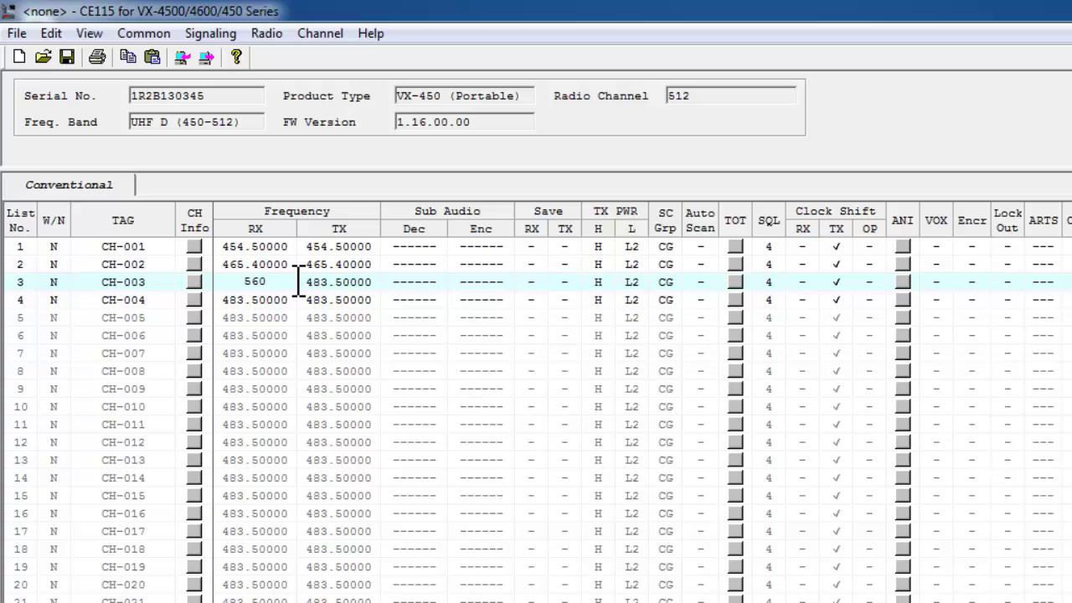
key("Return")
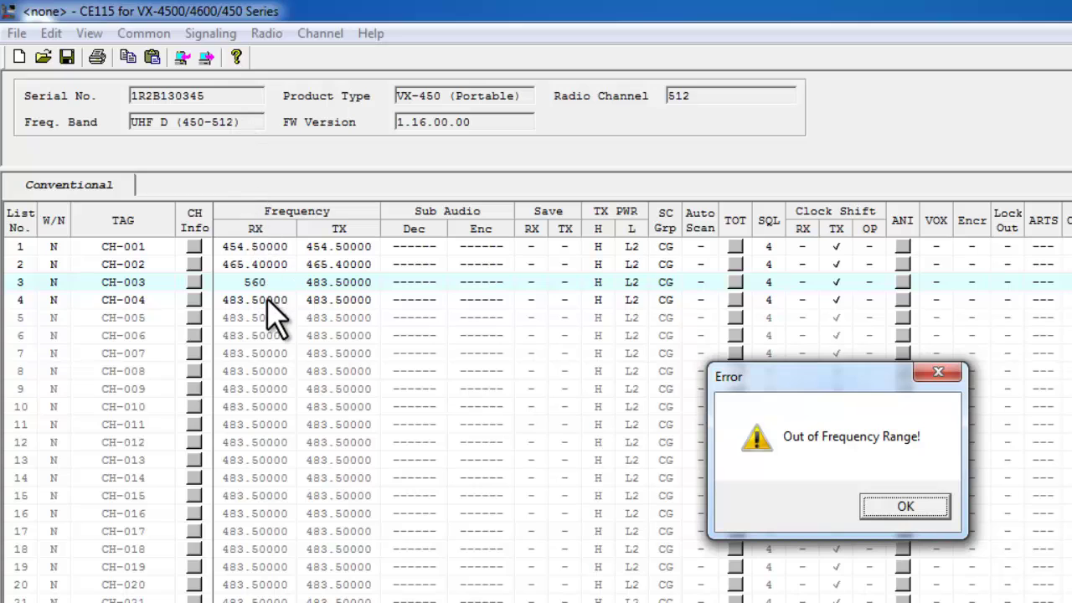
left_click(894, 504)
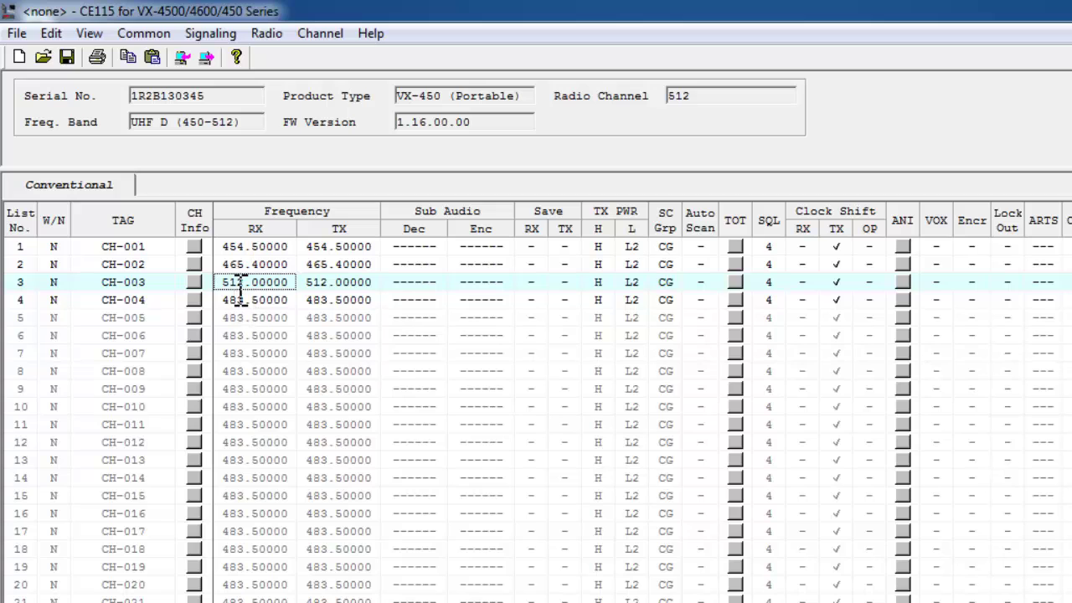
type("131")
key("Return")
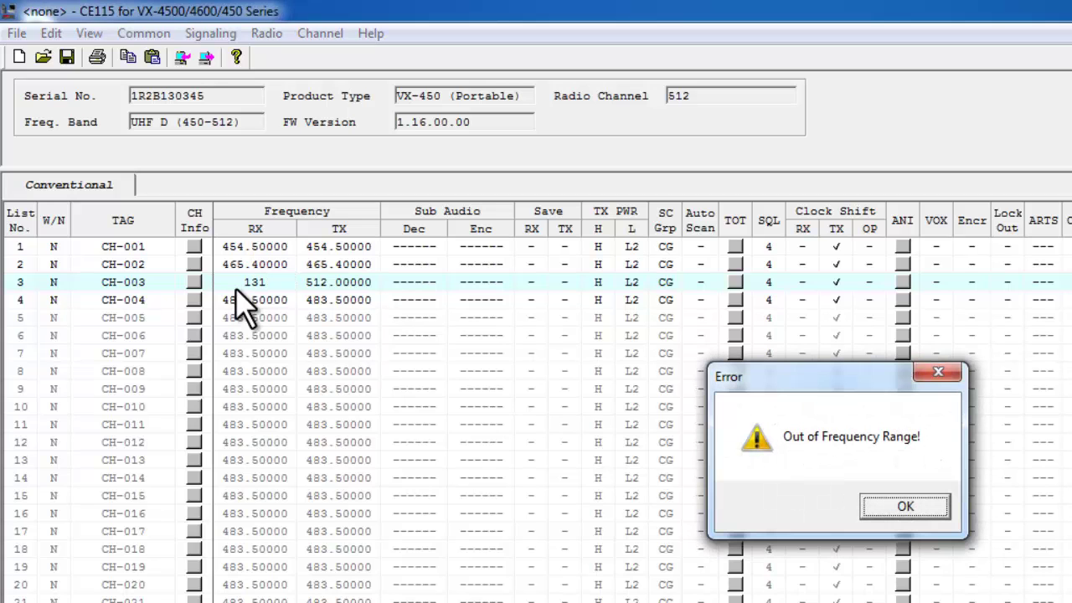
left_click(904, 506)
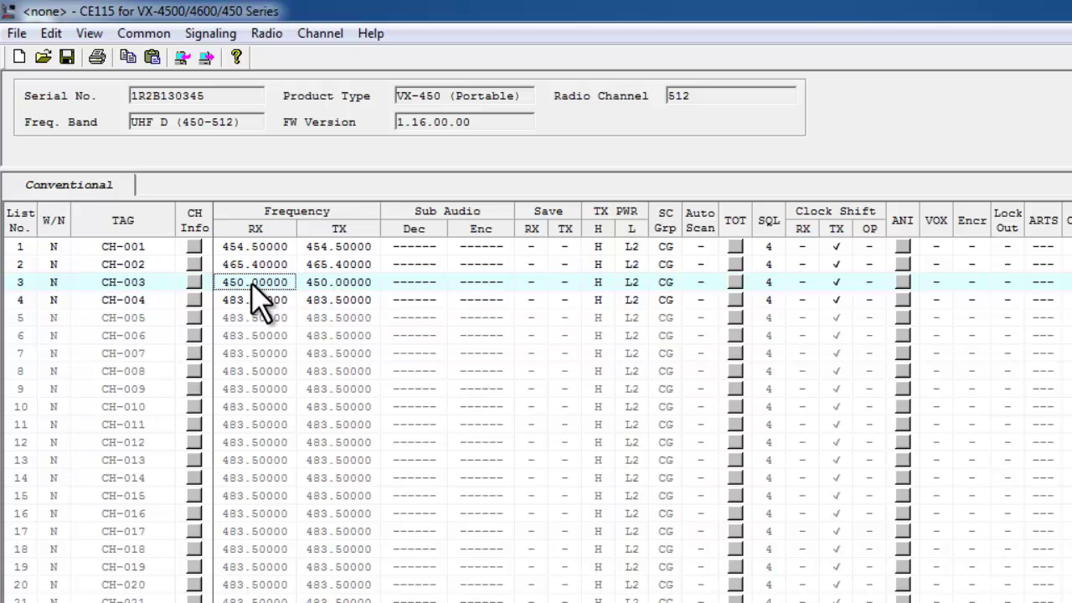
Enter 467 MHz for CH-003 and 454.55 MHz for CH-004.
type("467")
left_click(260, 300)
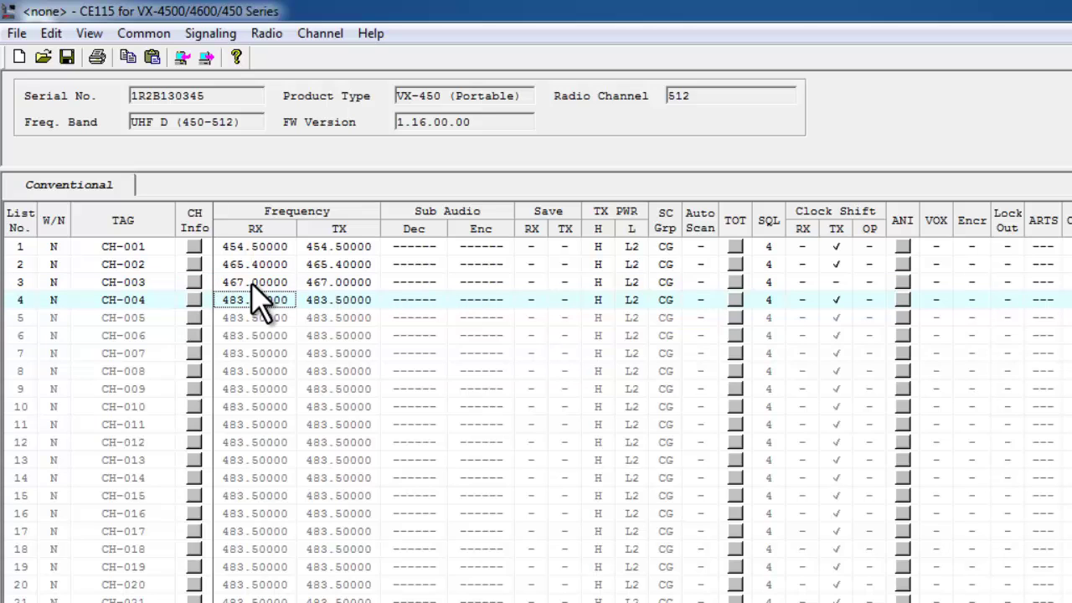
key("Delete")
type("454.55")
key("Return")
Pick CTCSS tone 107.2 from the tone table for CH-001's decode and encode.
left_click(412, 248)
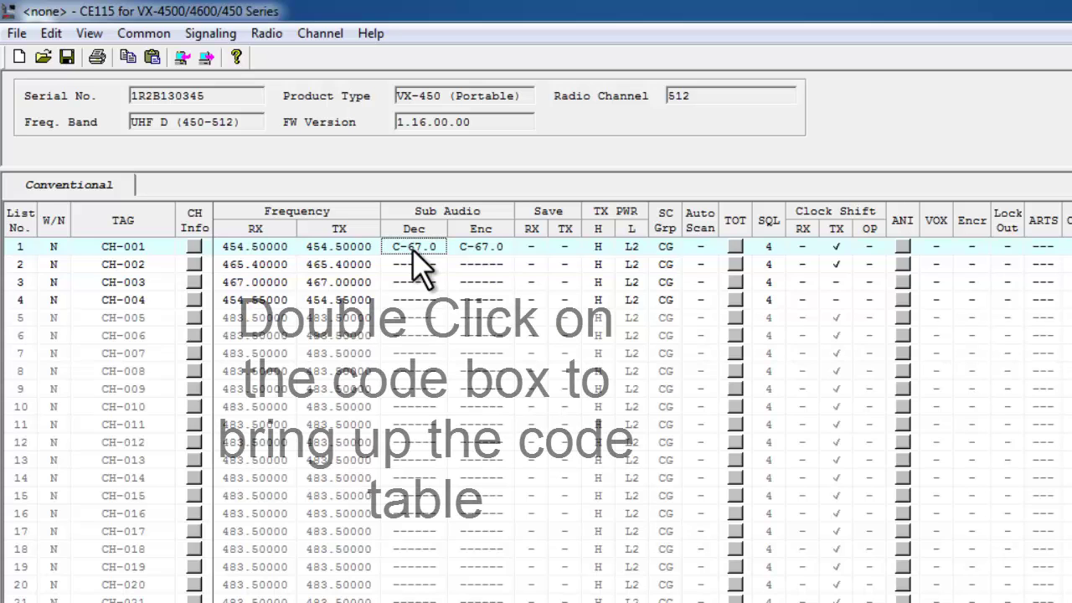
double_click(412, 248)
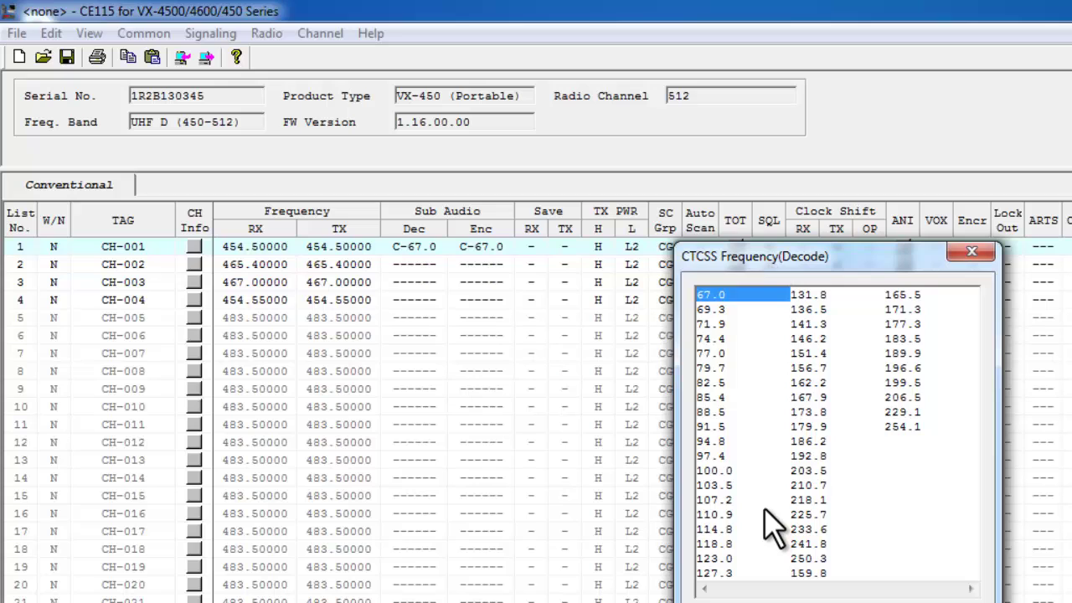
double_click(719, 500)
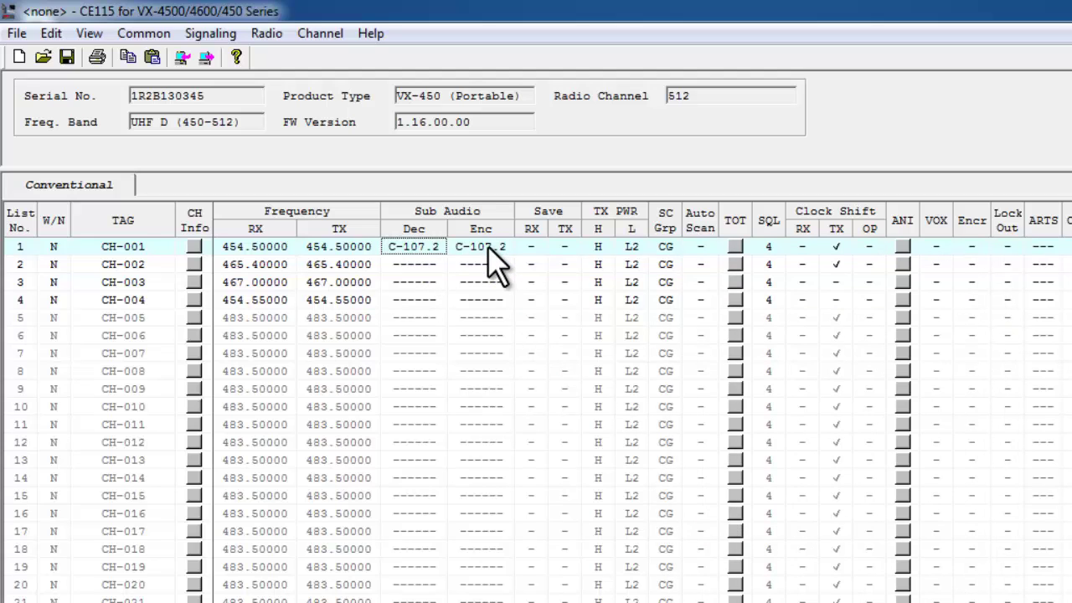
left_click(411, 264)
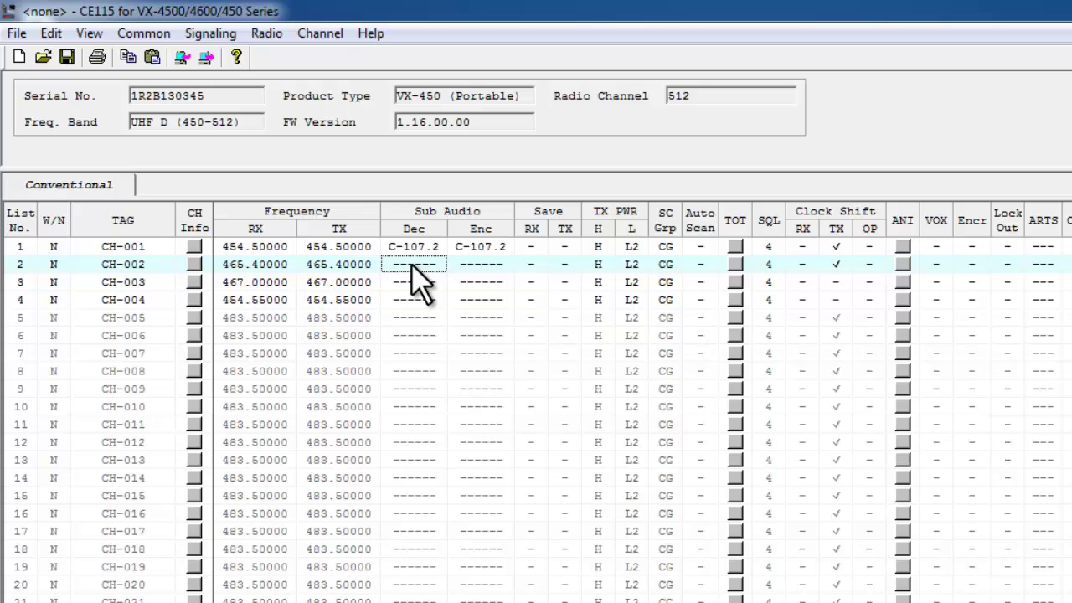
Give CH-002 DCS code 252N from the DCS code table.
key("Down")
key("d")
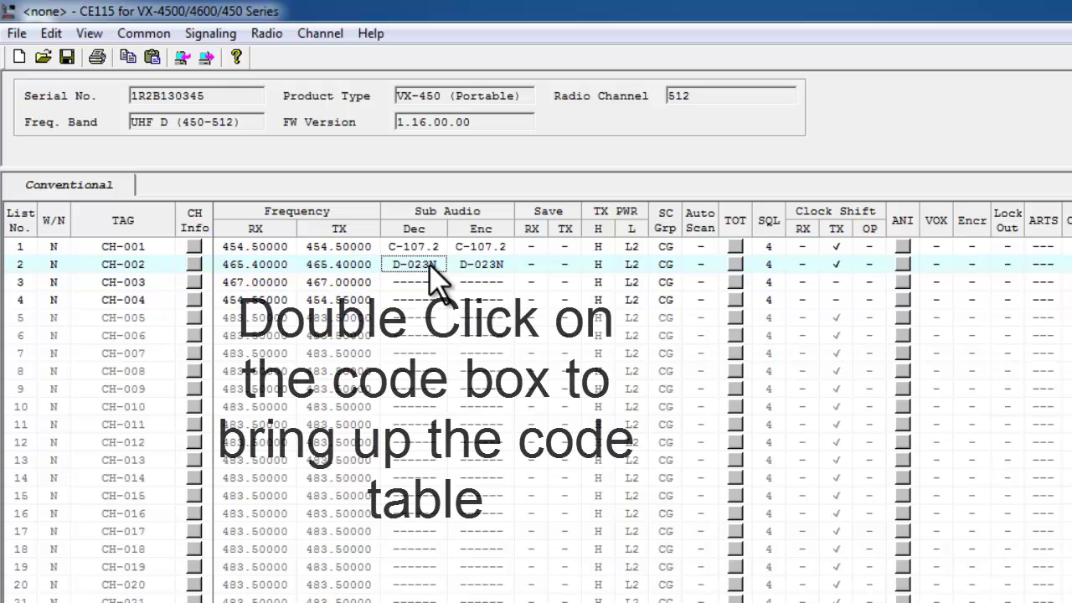
double_click(429, 263)
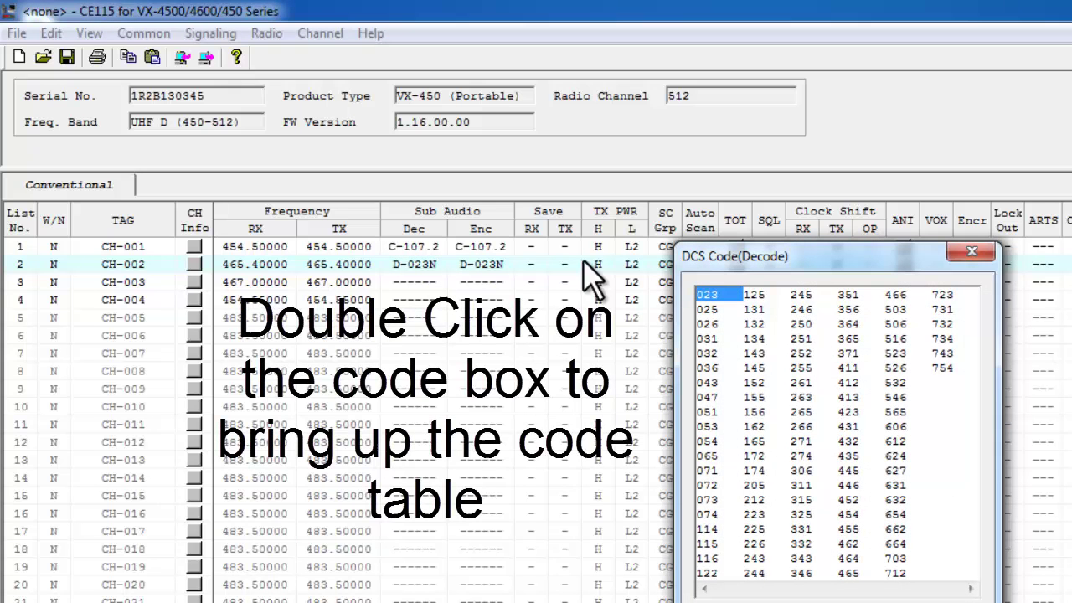
double_click(803, 352)
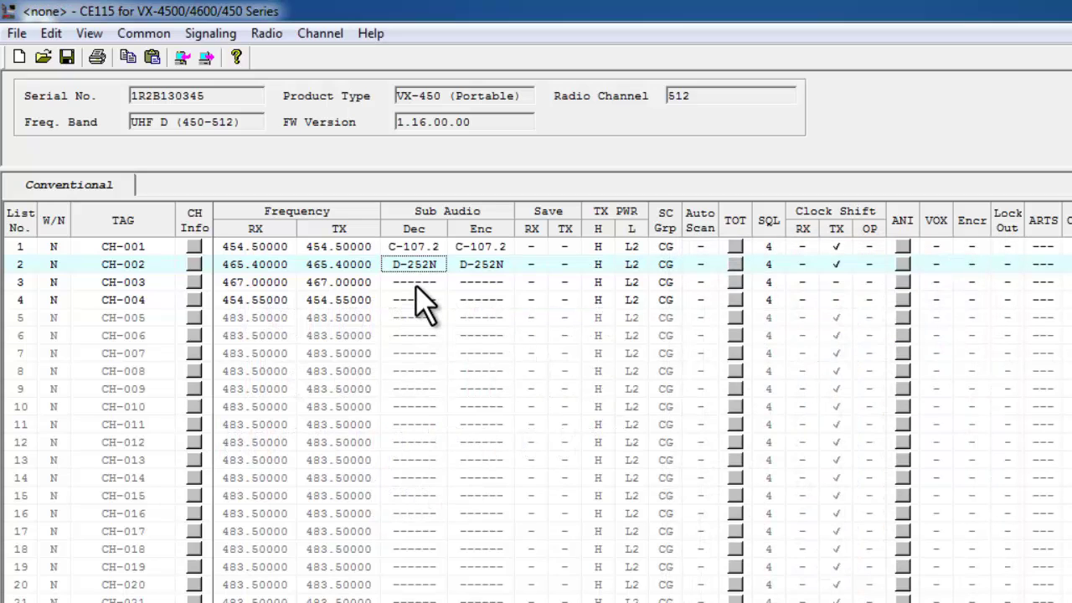
Set CH-003 to tone C-100 and CH-004 to code D-561.
left_click(416, 283)
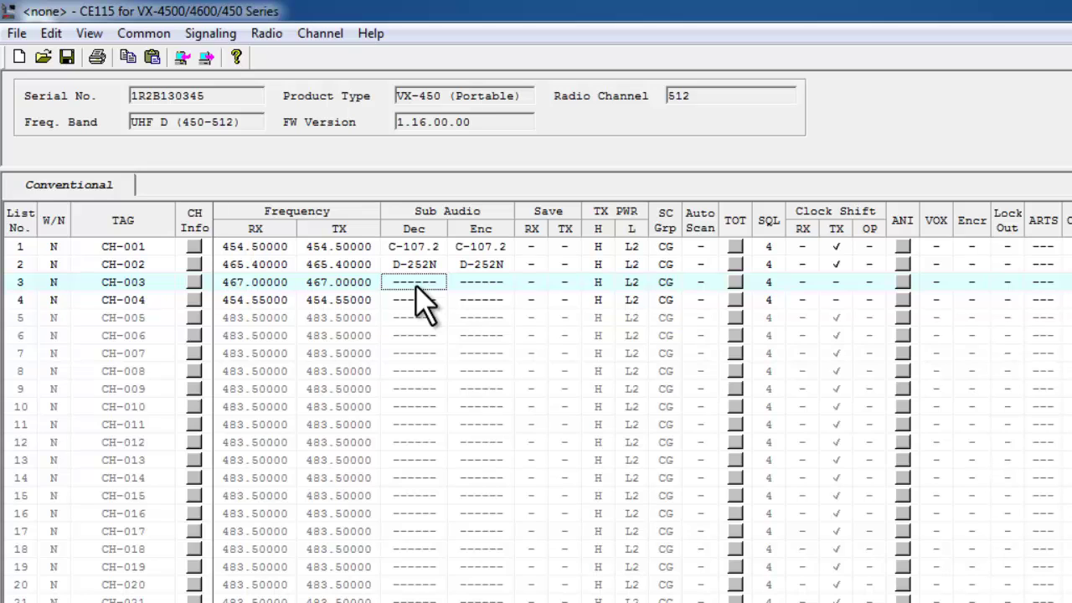
type("C-100")
key("Return")
left_click(411, 305)
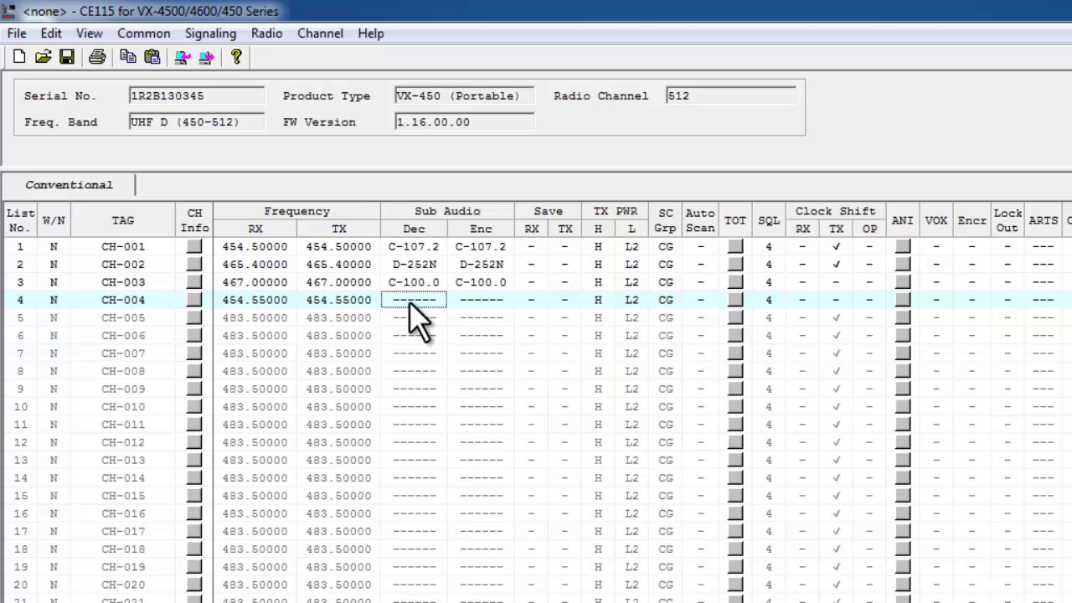
left_click(413, 305)
type("D-561")
key("Return")
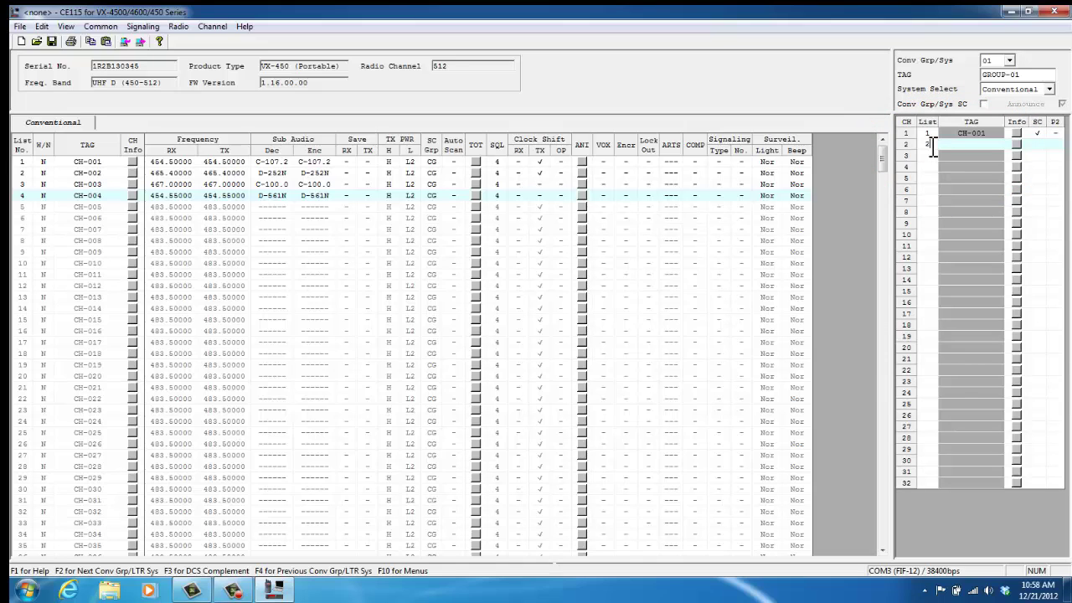
Fill GROUP-01's List rows 2–4 with channels 2, 3 and 4.
type("2")
key("Return")
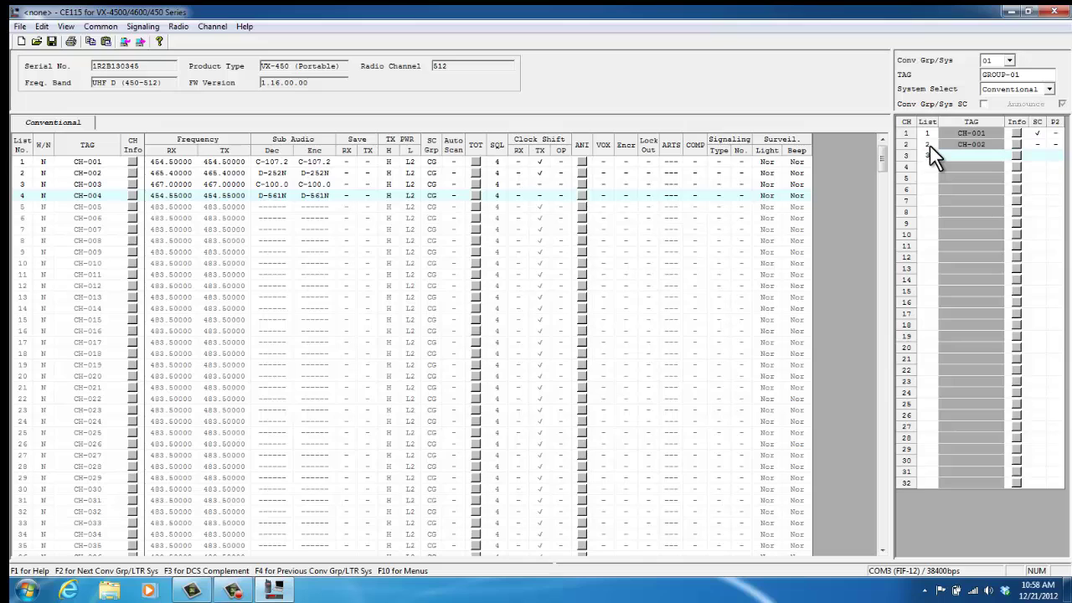
type("3")
key("Return")
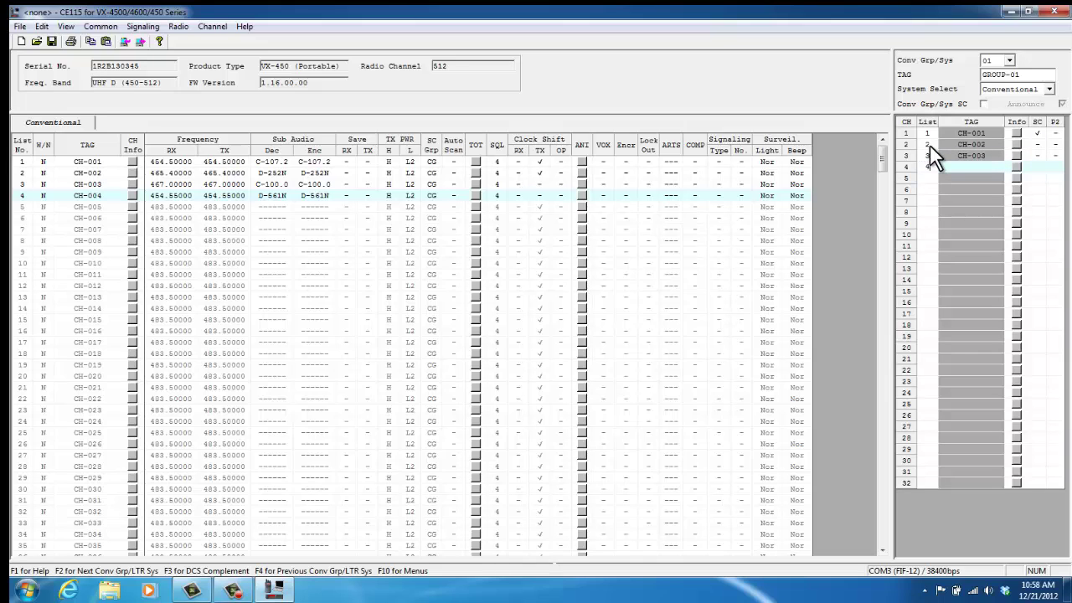
key("Return")
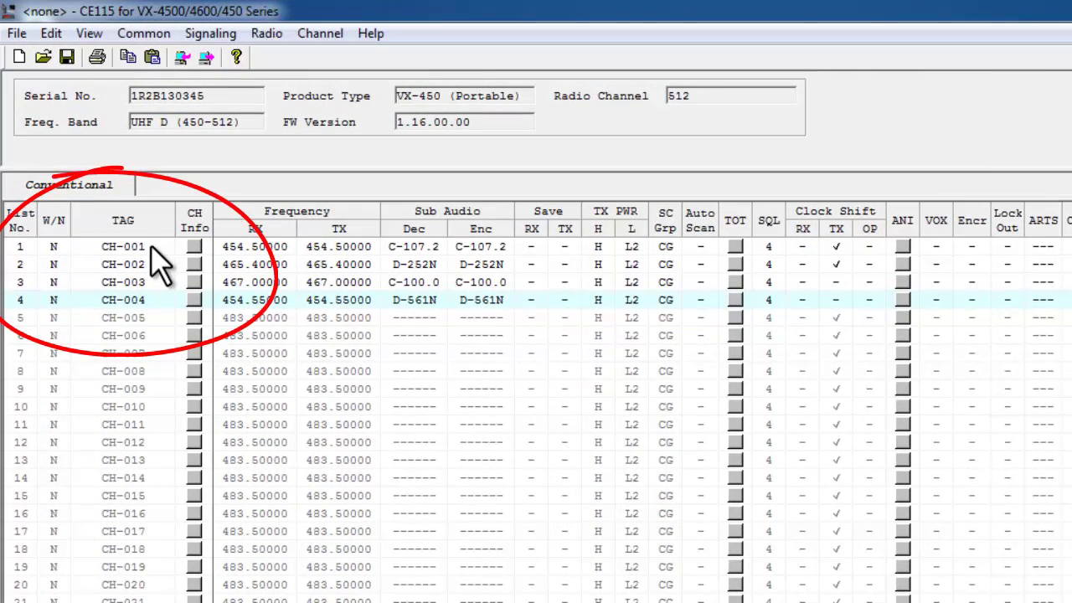
Change channel 1's tag from CH-001 to TWRC.
left_click(151, 245)
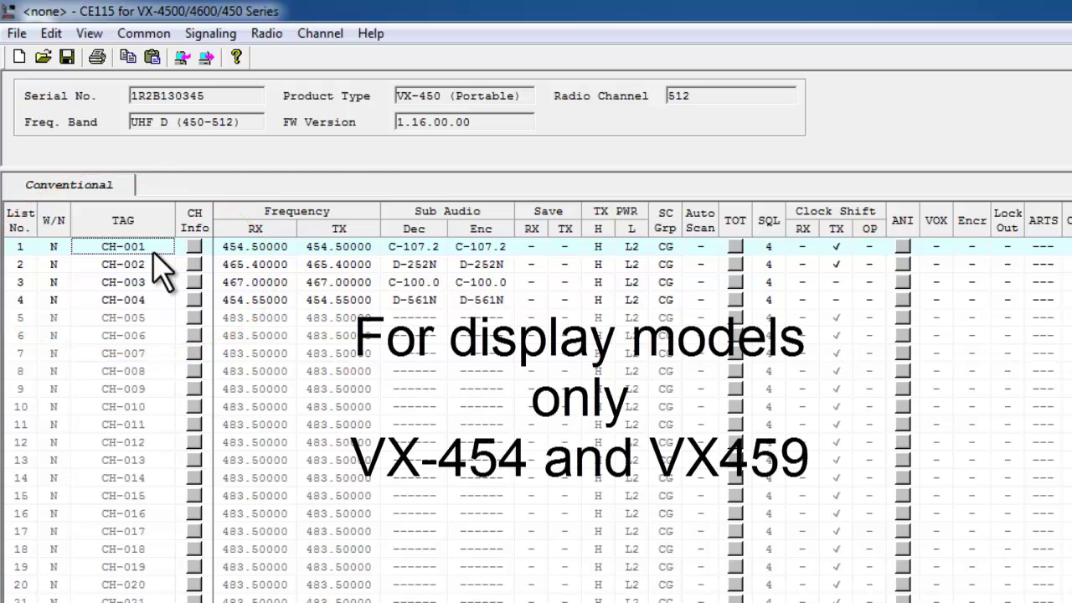
type("TWRC")
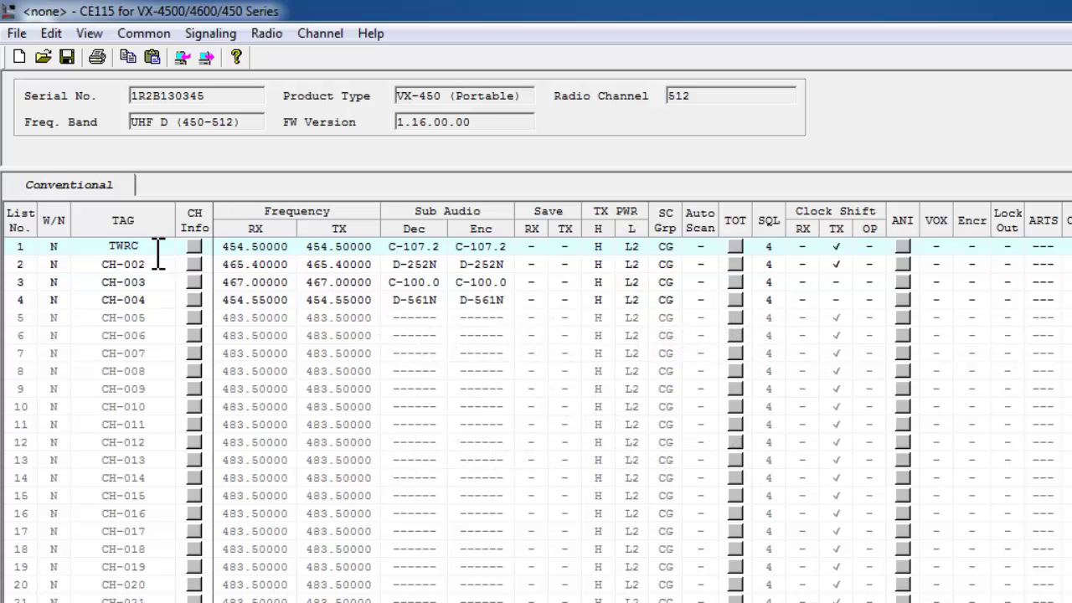
key("Return")
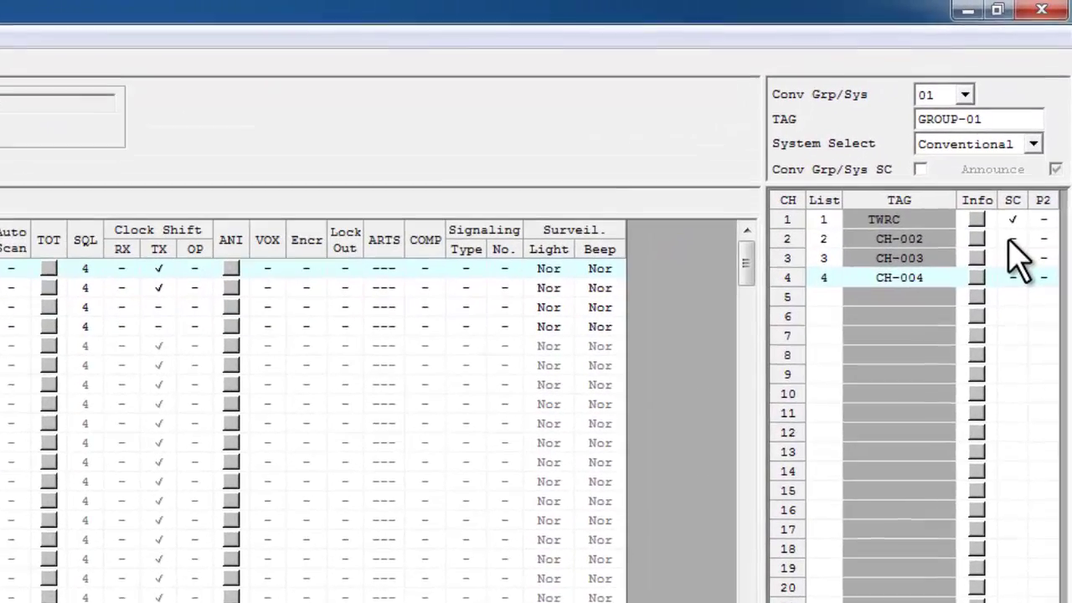
Tick the SC scan box for CH-002, CH-003 and CH-004 in GROUP-01, alongside TWRC.
left_click(1019, 209)
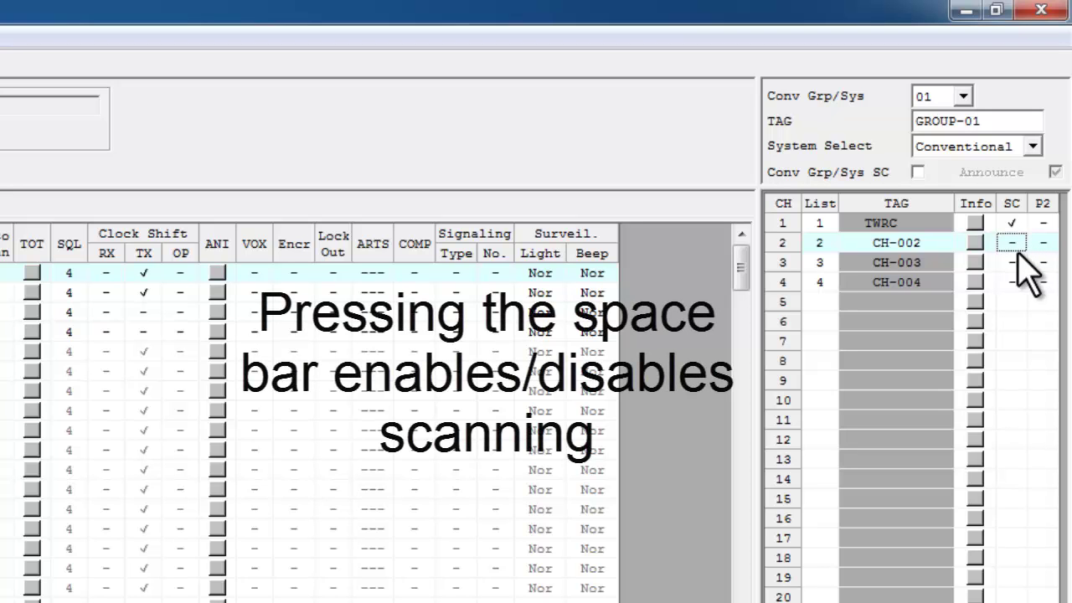
key("space")
key("Down")
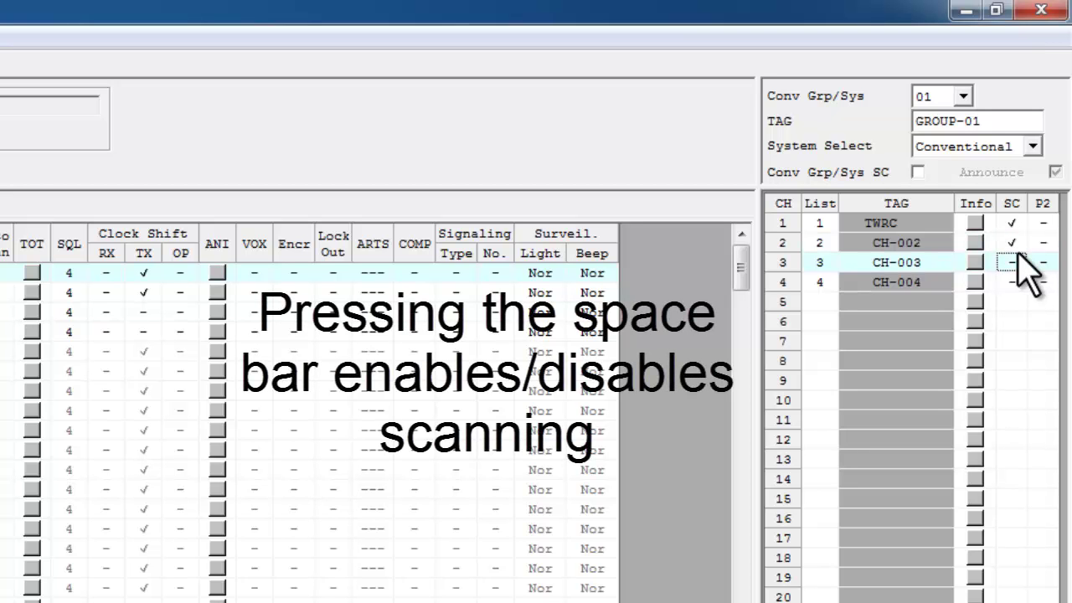
key("space")
key("Down")
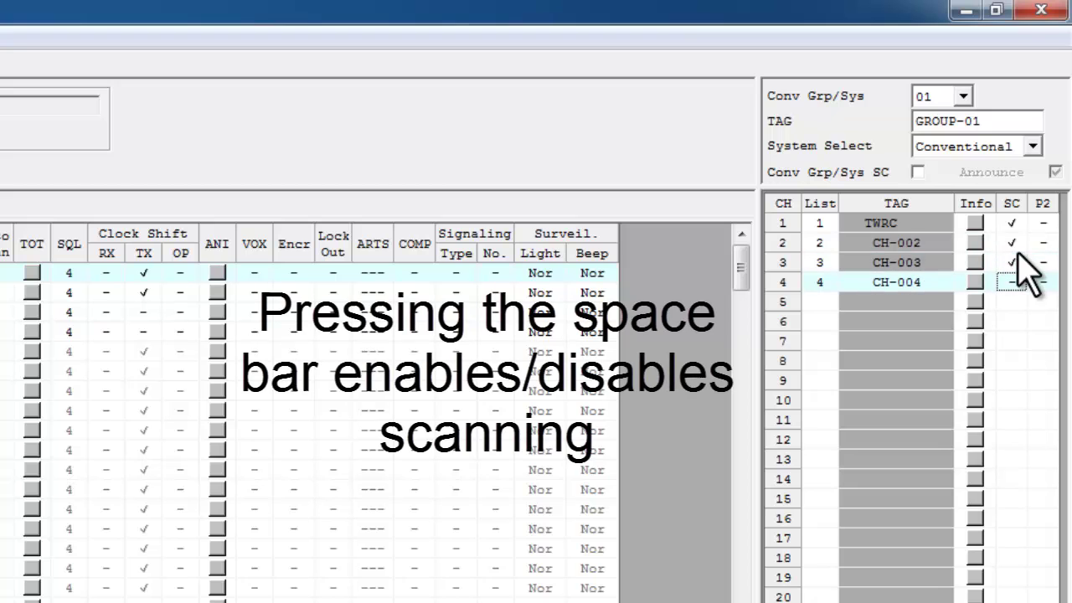
key("space")
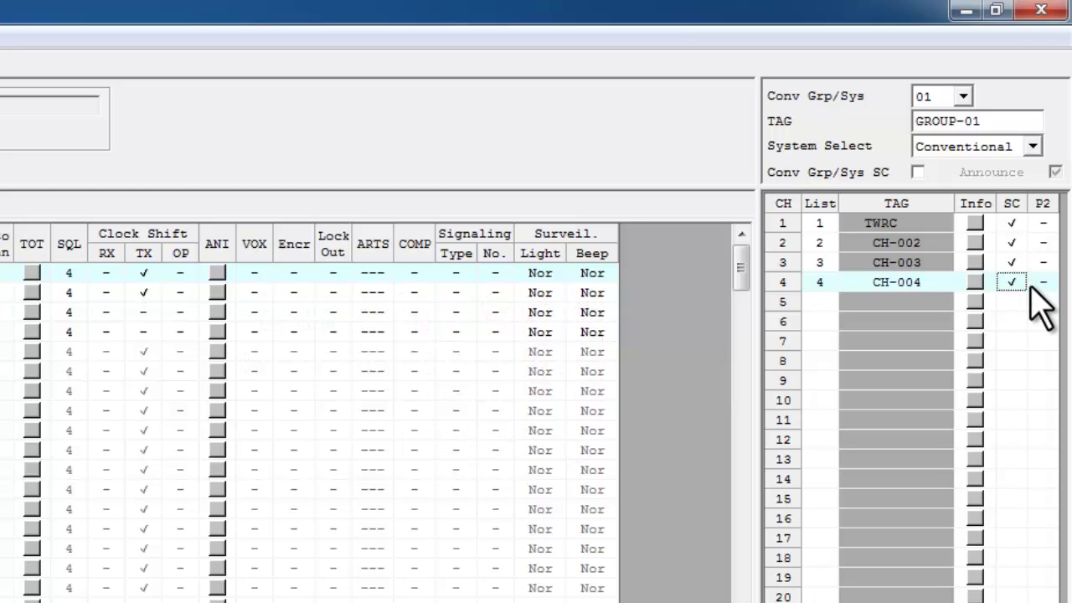
key("space")
key("space")
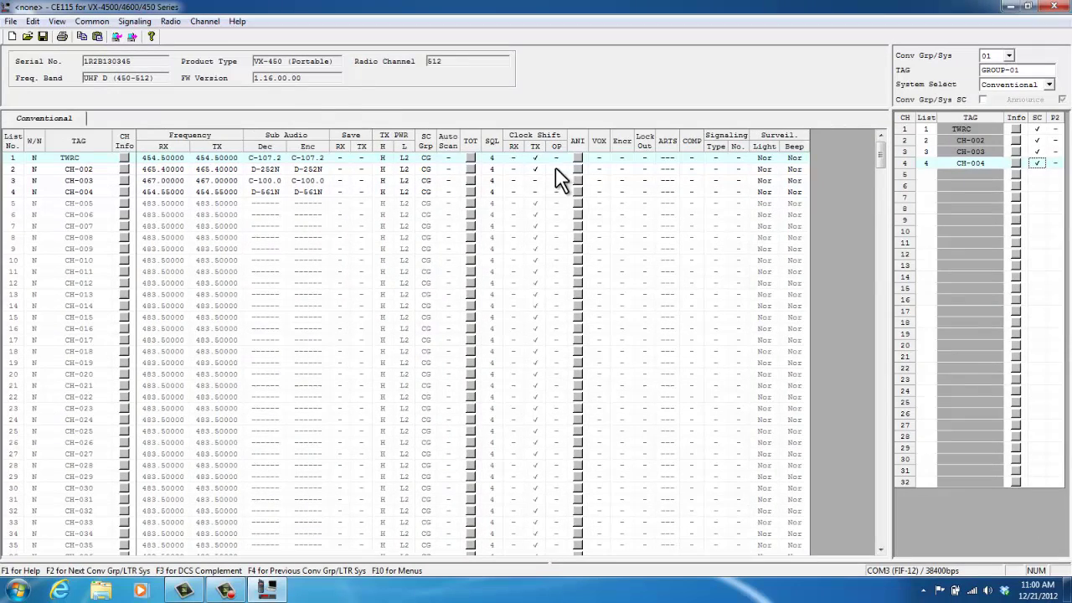
In the Key Function settings, assign Scan to key A's Press action.
left_click(88, 23)
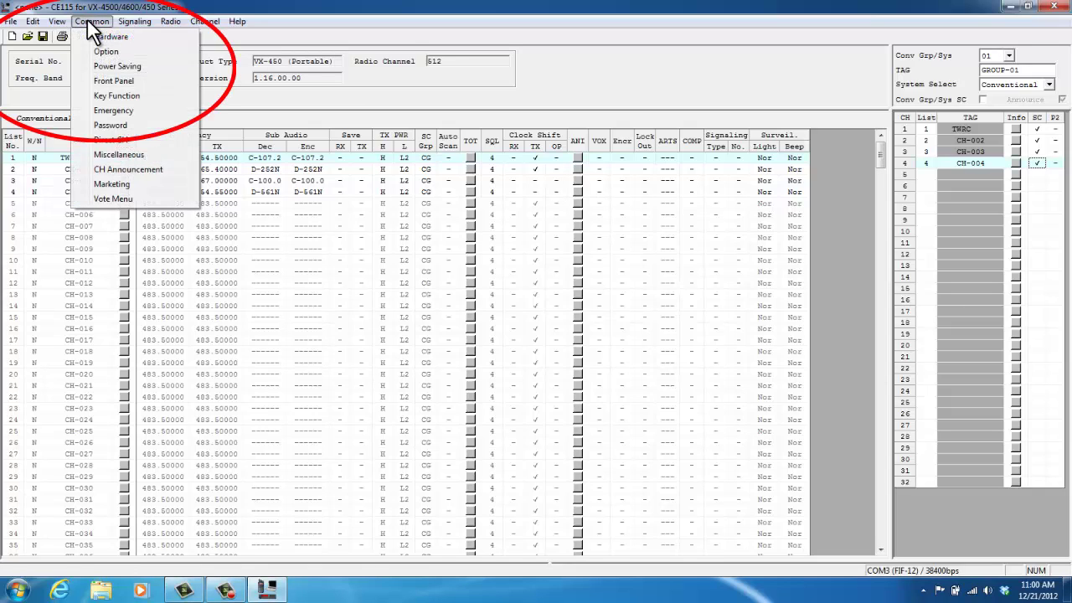
left_click(121, 97)
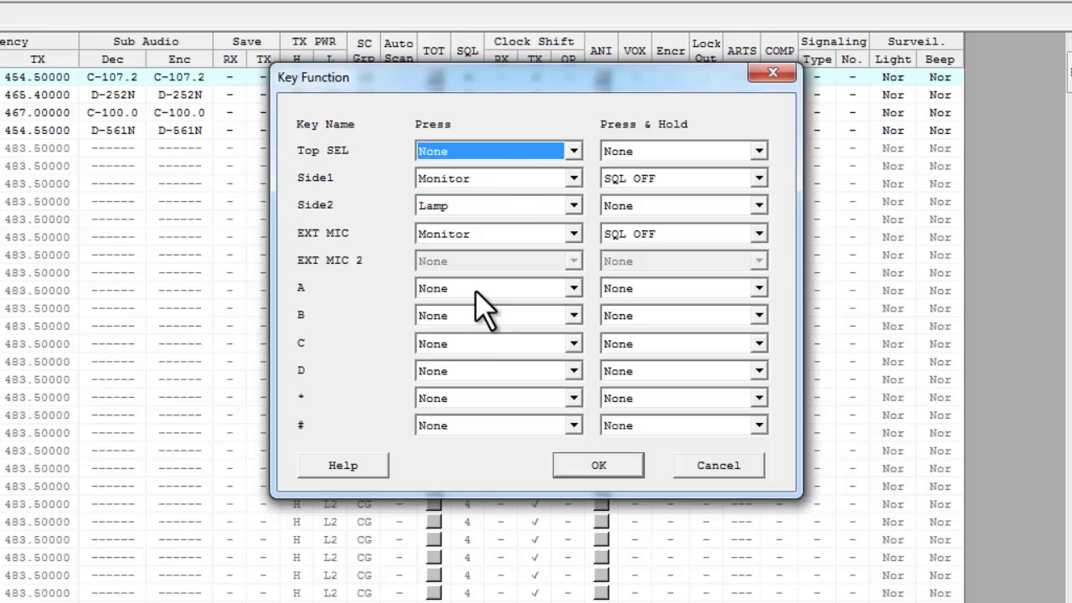
left_click(483, 289)
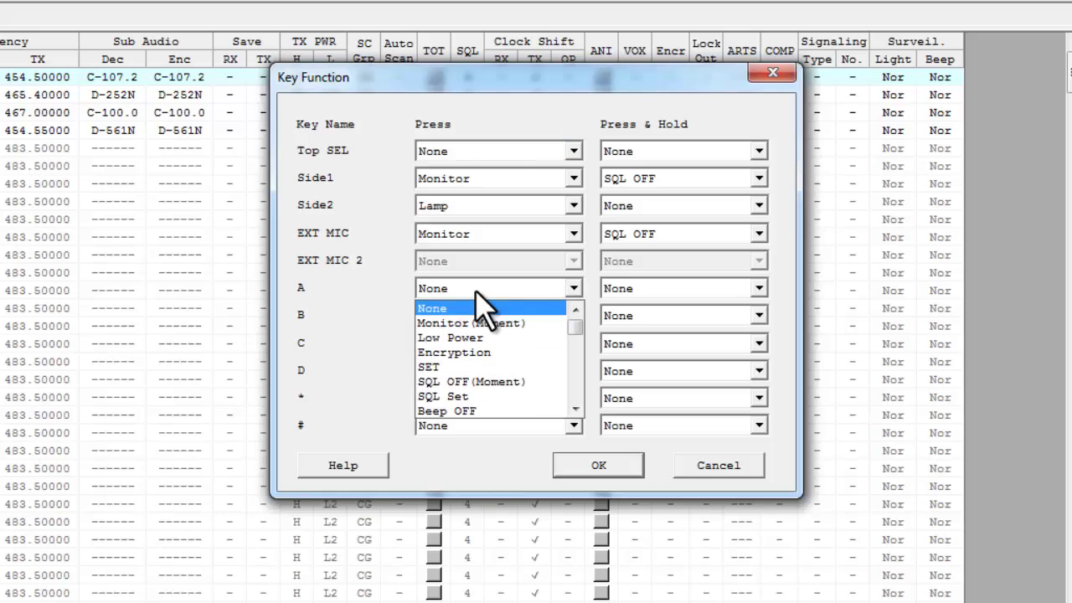
key("s")
key("s")
key("s")
key("s")
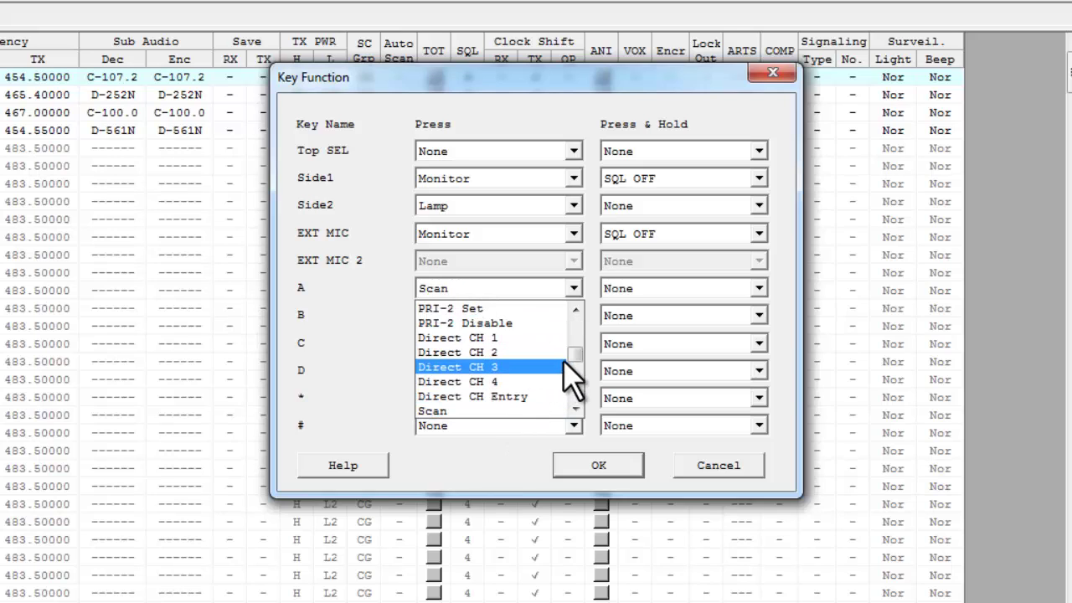
left_click_drag(570, 354, 578, 314)
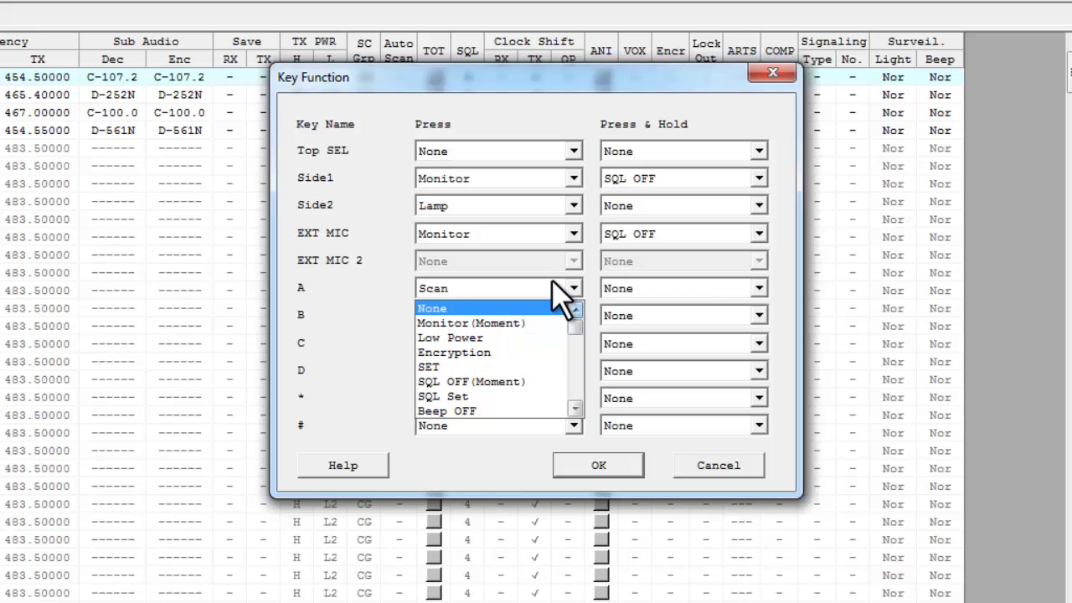
left_click(563, 293)
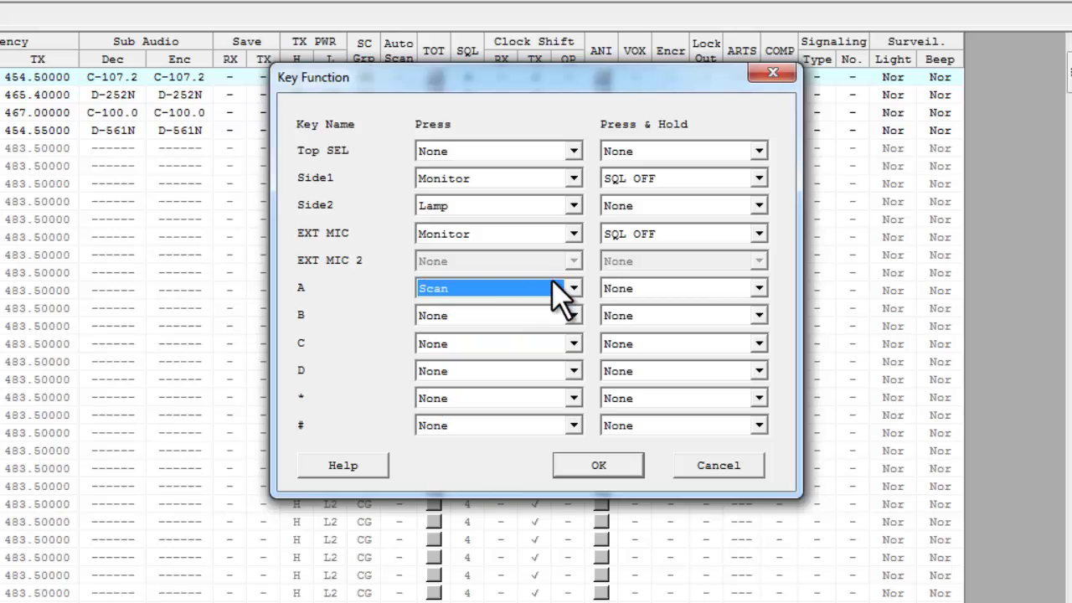
left_click(485, 318)
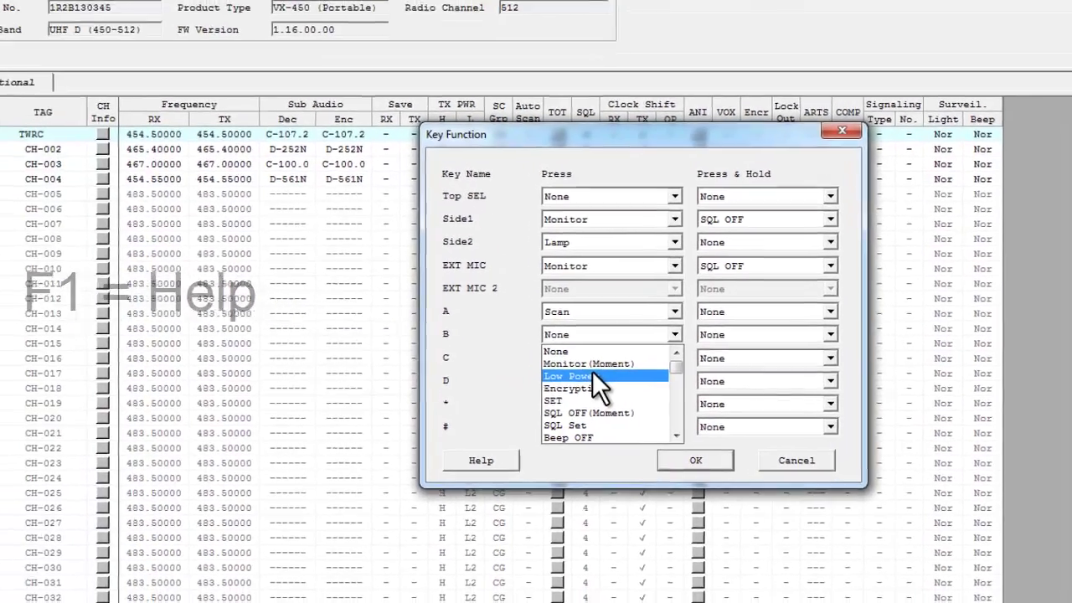
key("F1")
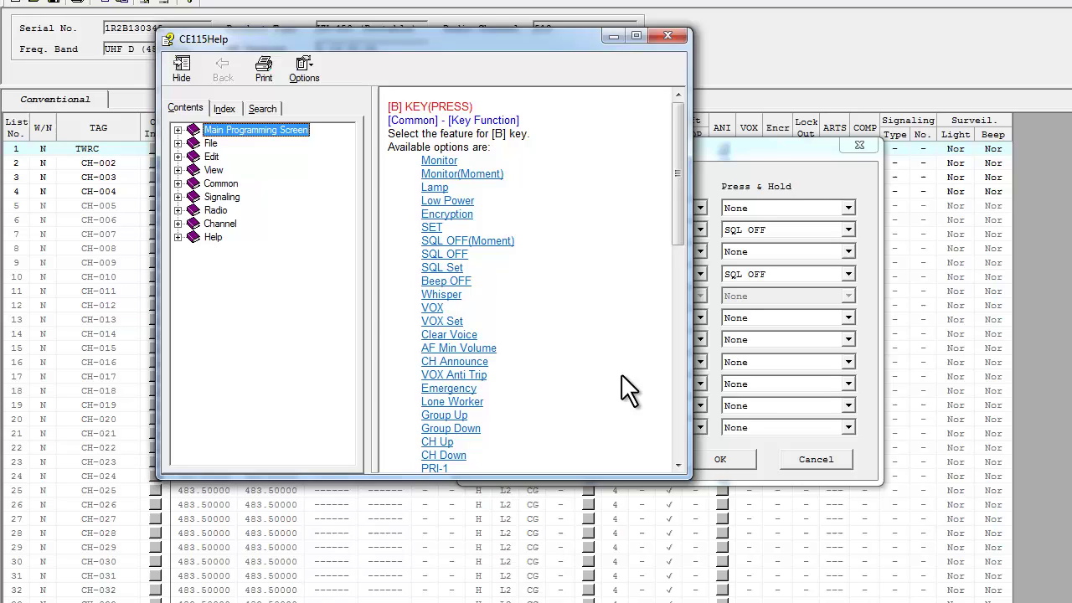
left_click(439, 161)
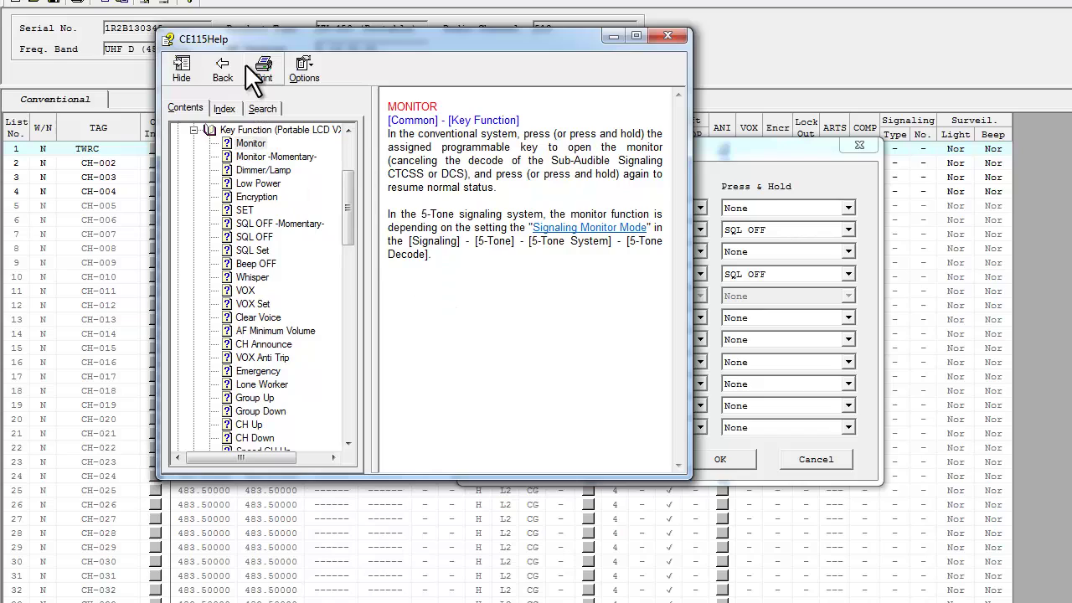
left_click(222, 68)
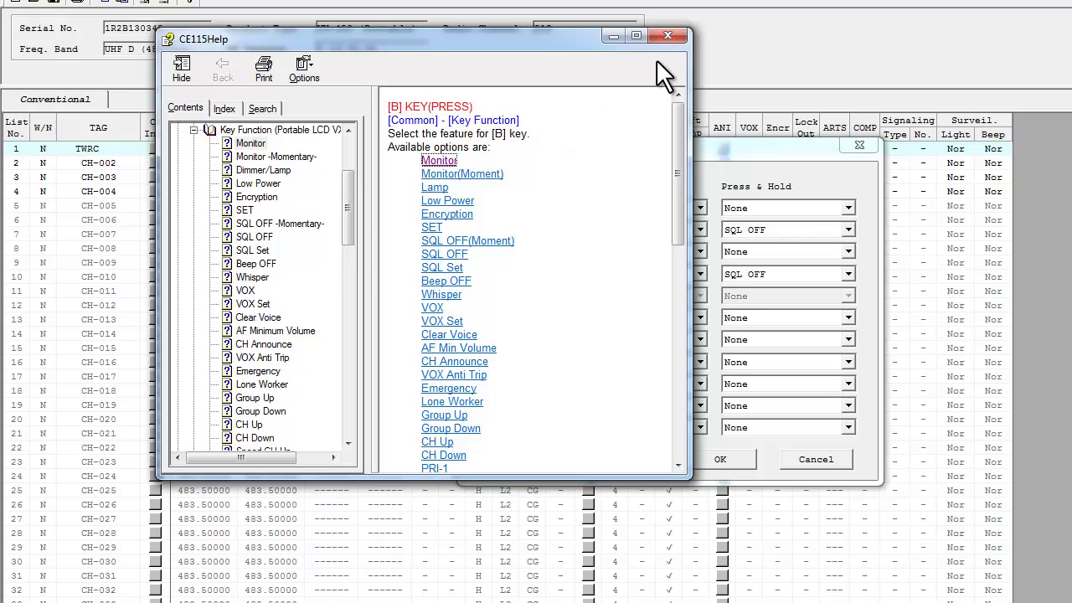
left_click(675, 34)
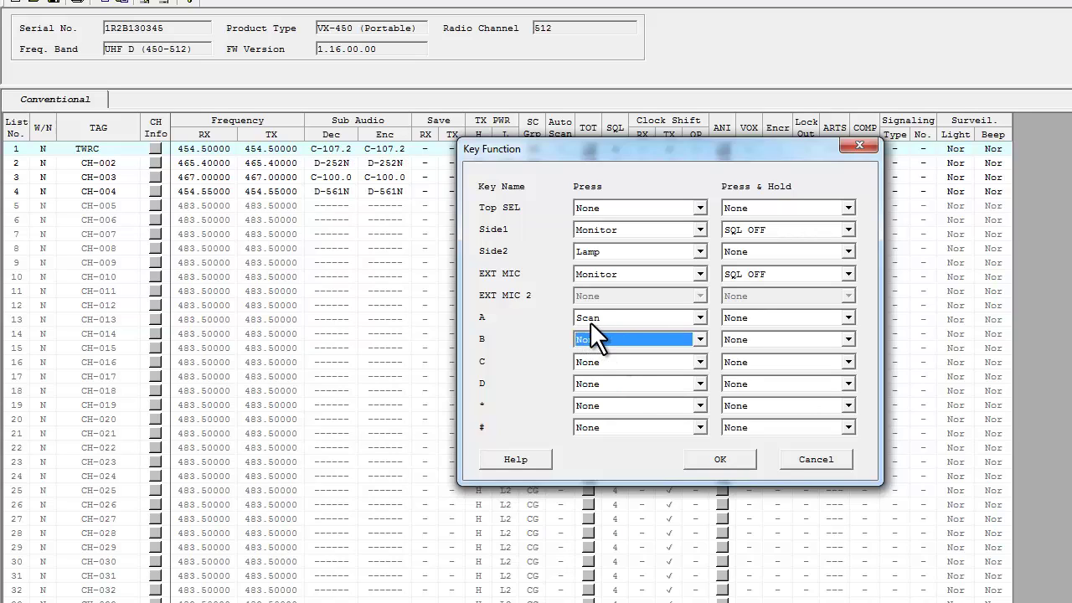
Apply the Key Function assignments with OK, returning to the conventional channel grid.
left_click(721, 459)
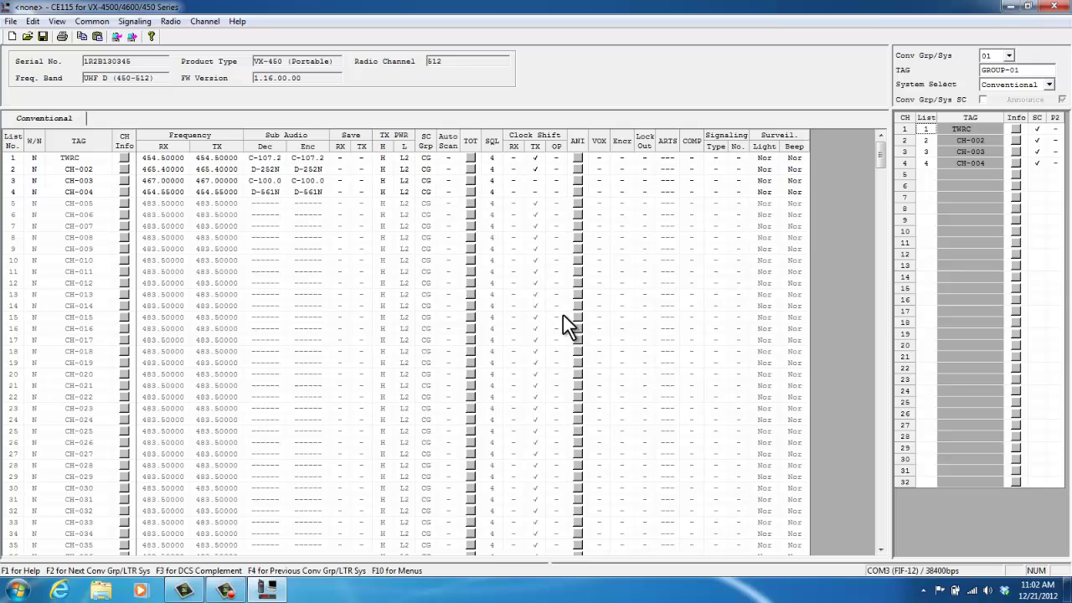
left_click(11, 22)
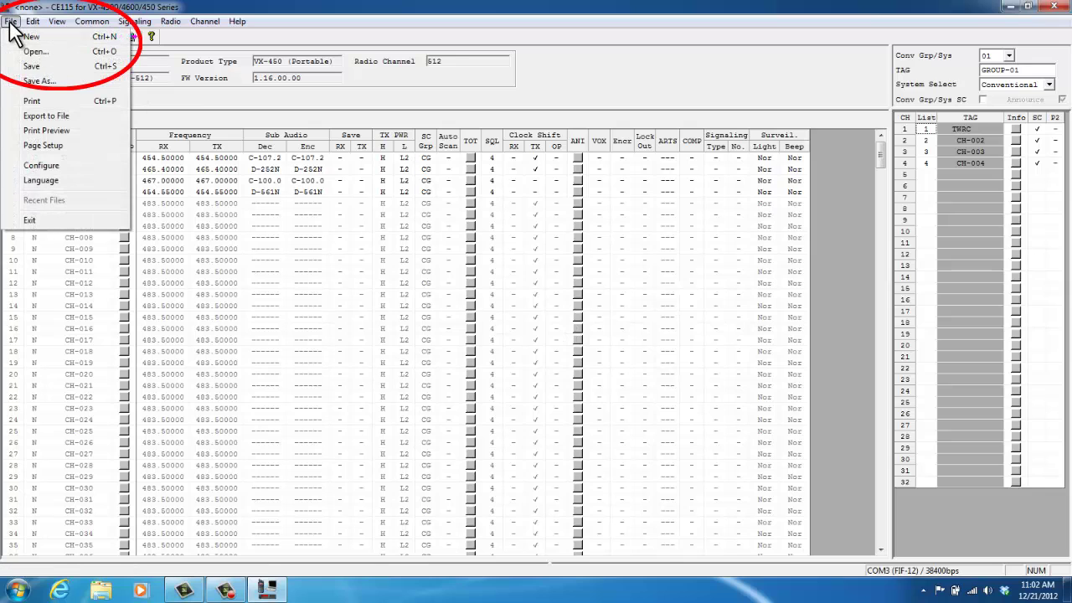
Save the profile to the Desktop under the name 'VX-459 Demo'.
left_click(40, 81)
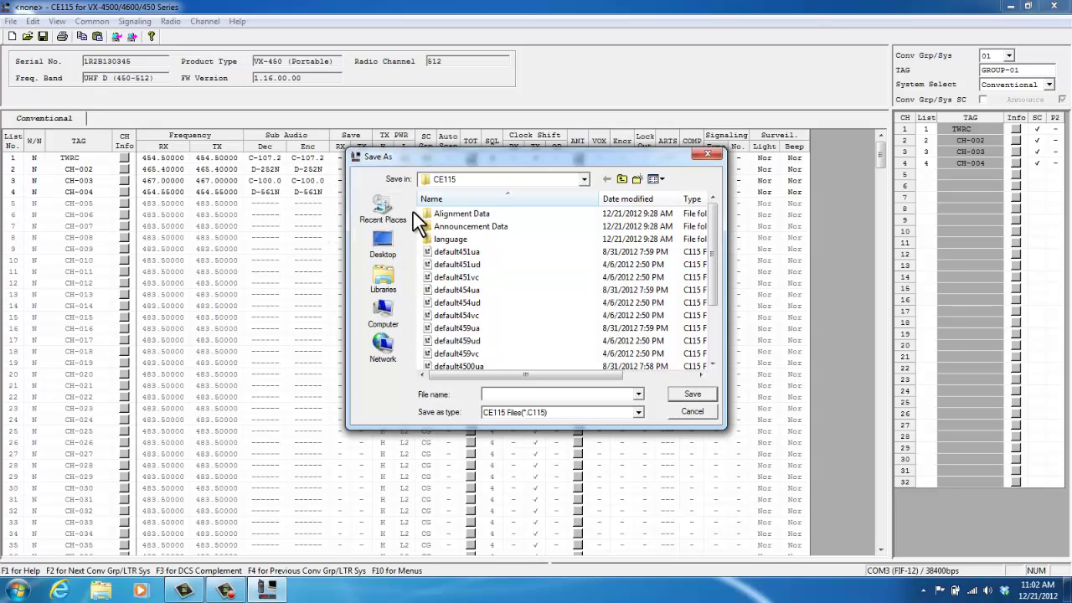
left_click(485, 179)
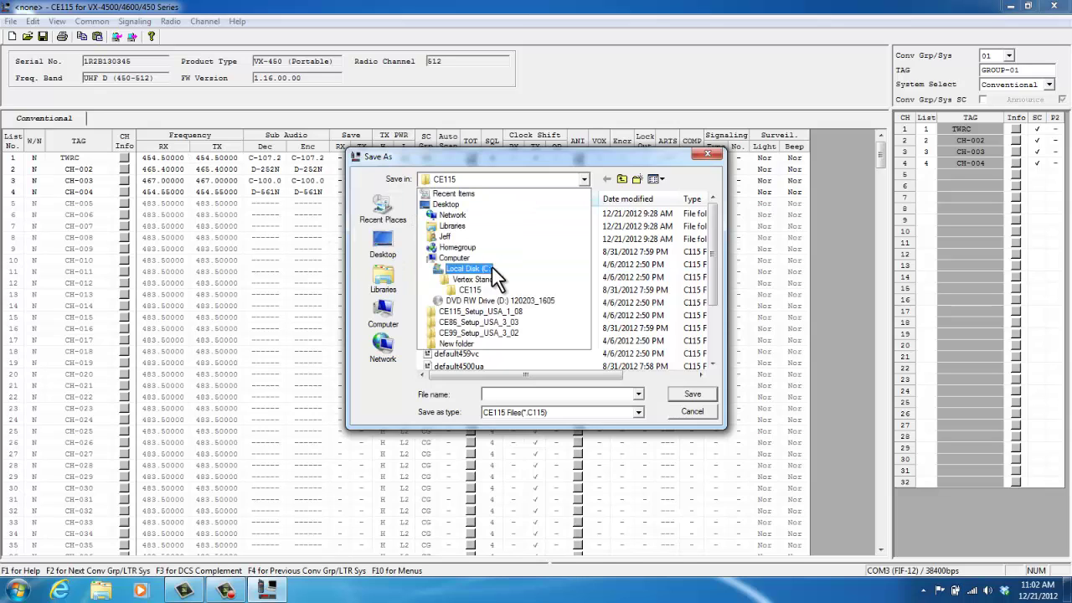
left_click(444, 203)
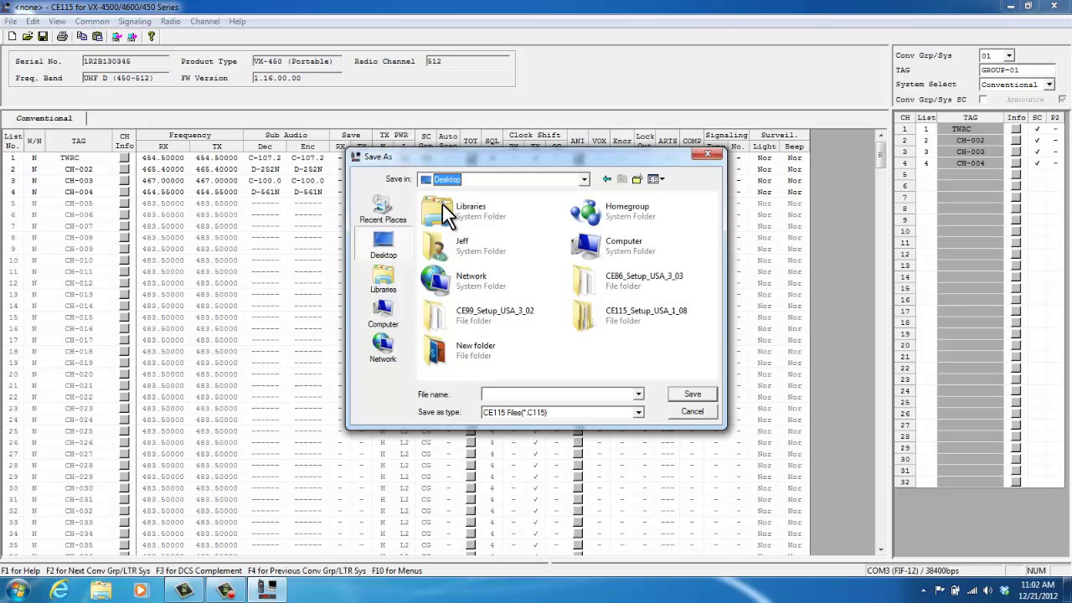
left_click(510, 394)
type("VX-459 Demo")
key("Return")
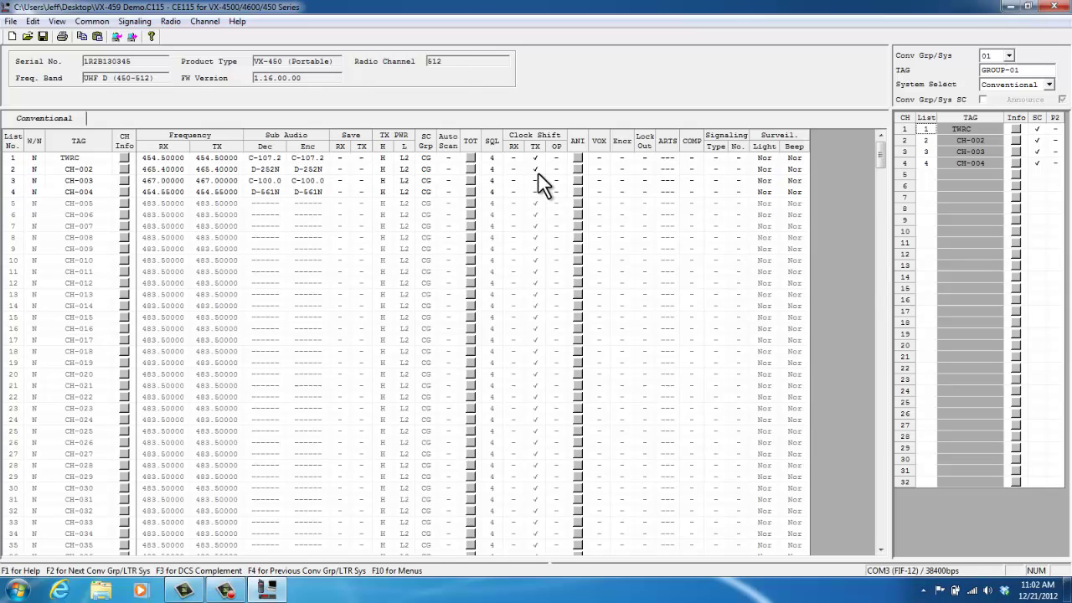
Download the VX-459 Demo profile to the connected VX-450 and acknowledge the completion message.
left_click(171, 22)
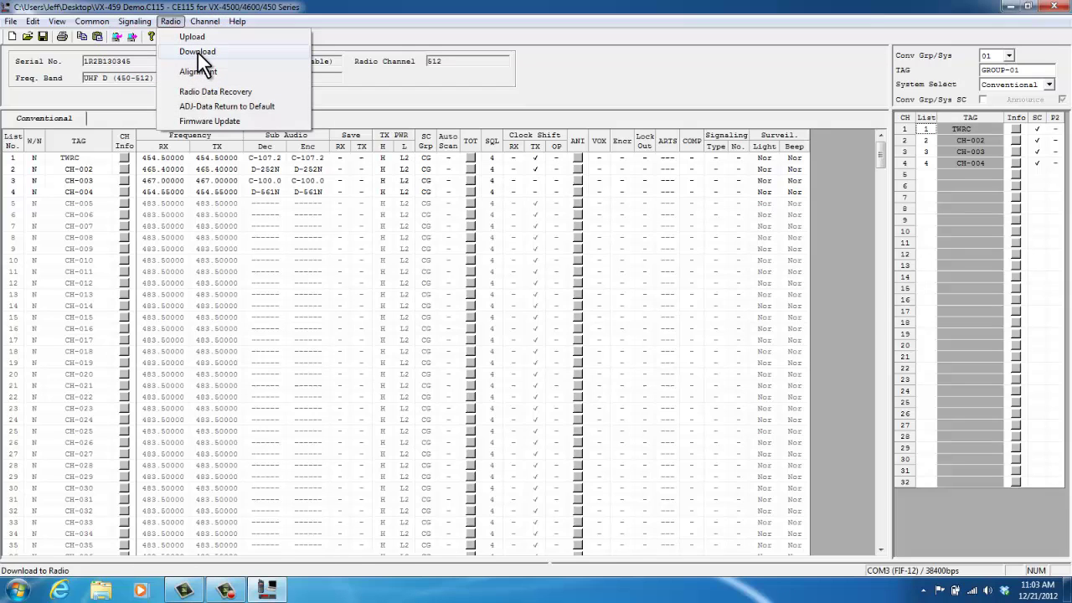
left_click(198, 53)
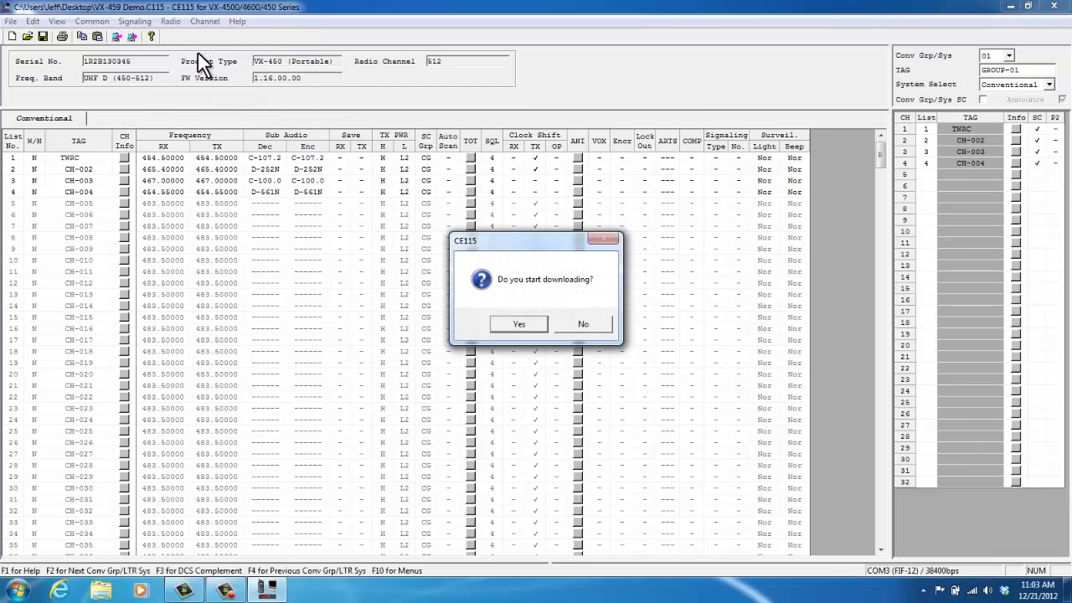
left_click(521, 325)
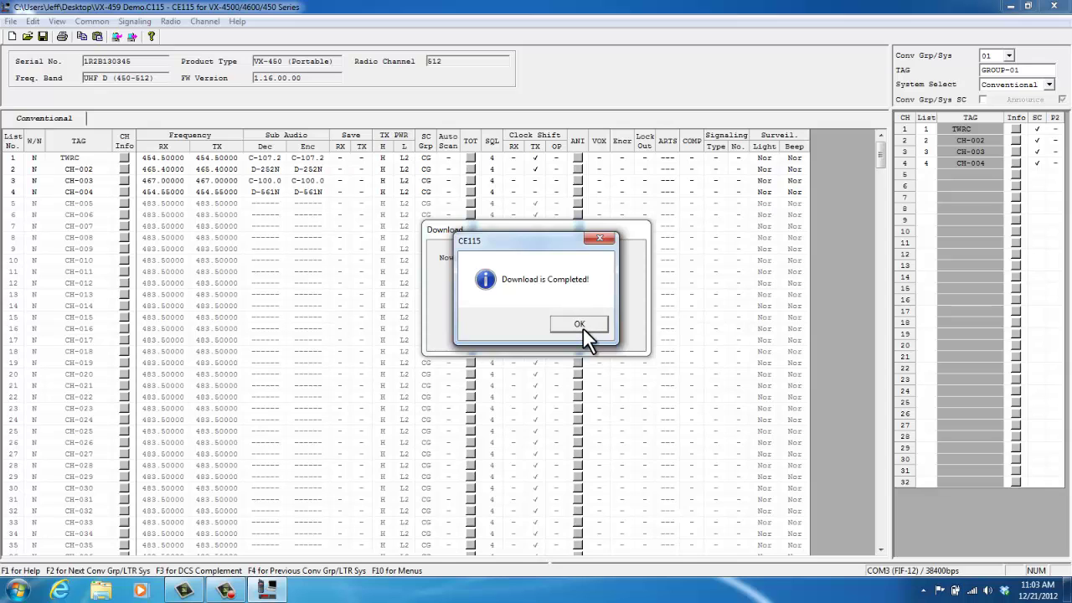
left_click(584, 328)
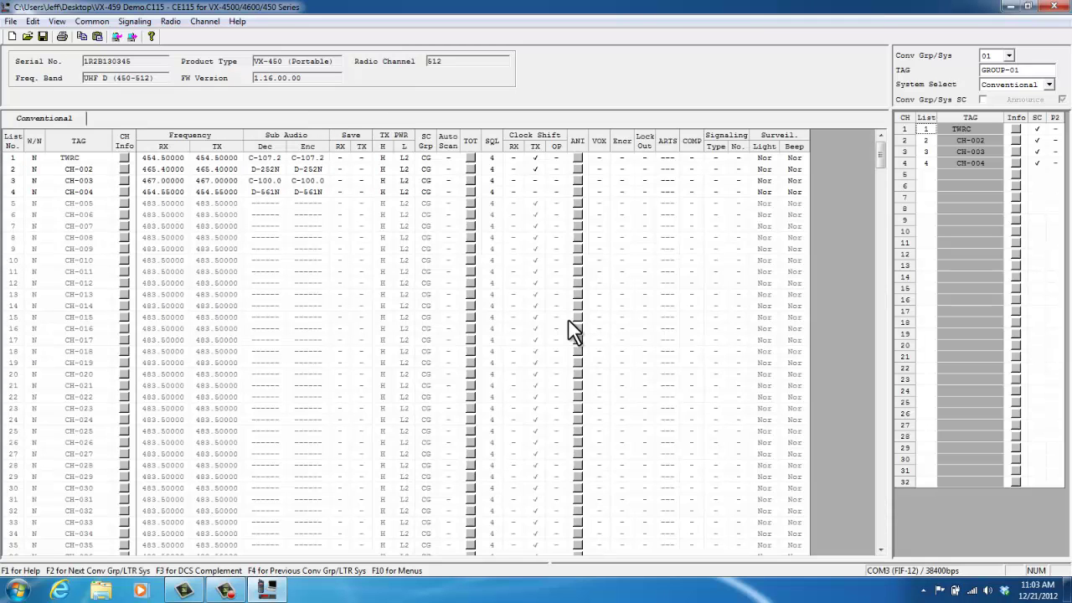
Close the programming window, choosing Yes to save changes to VX-459 Demo.
left_click(1056, 7)
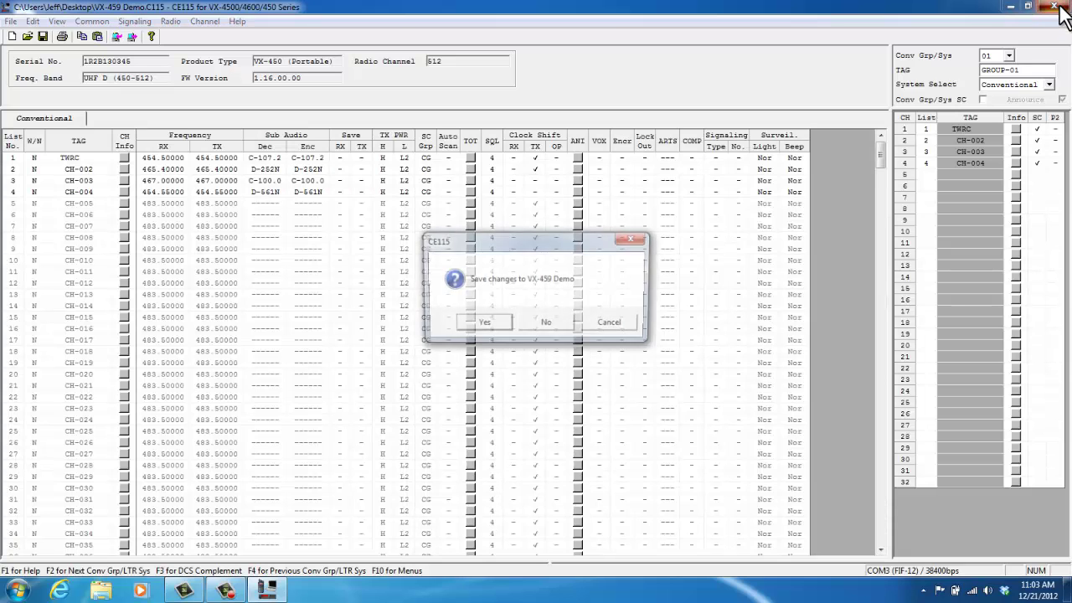
left_click(492, 329)
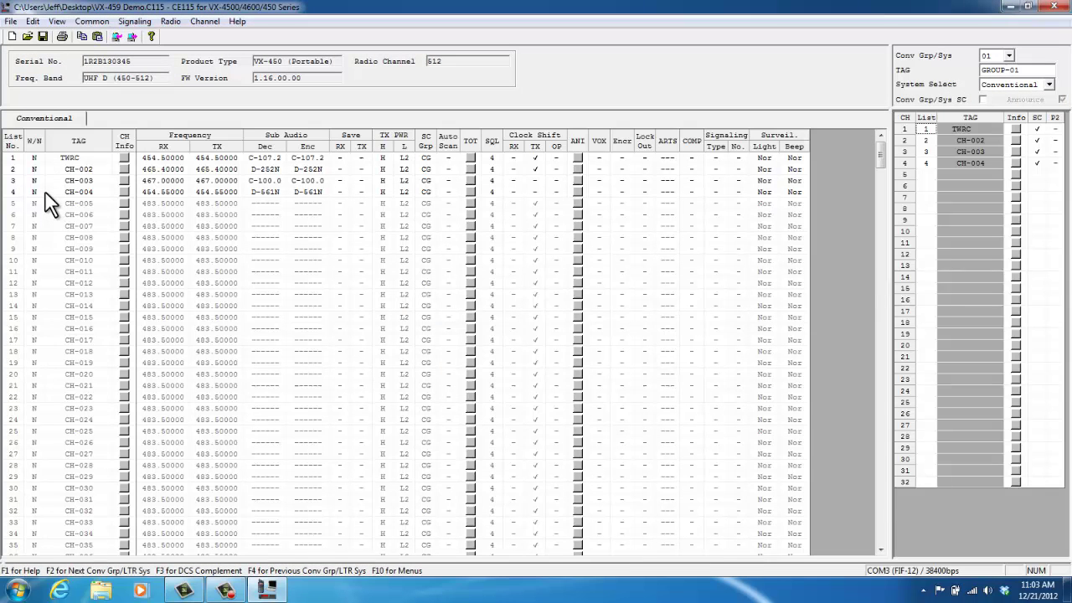
left_click(170, 22)
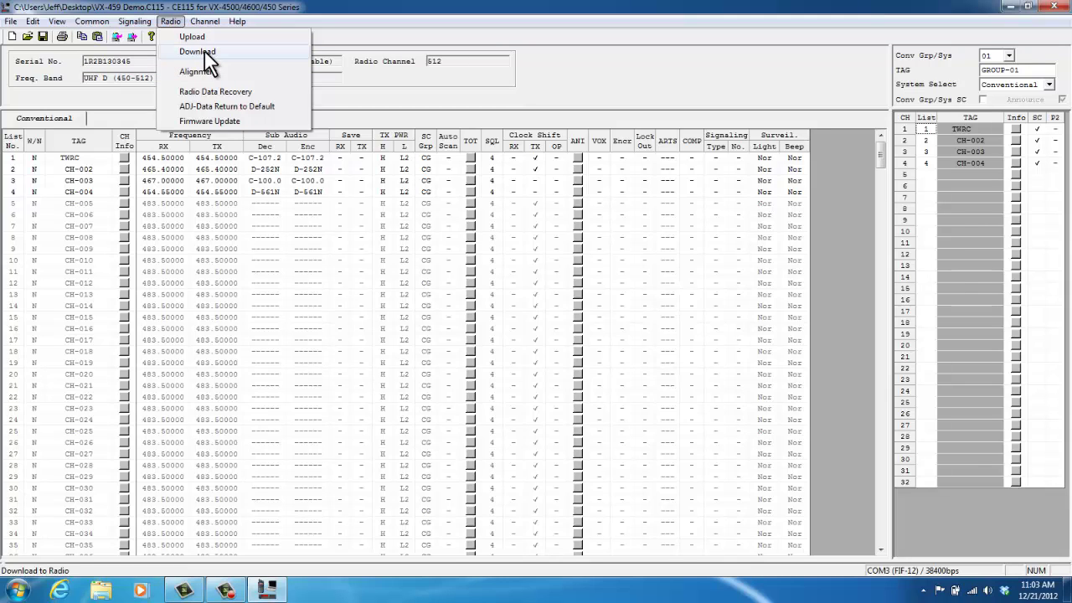
left_click(614, 73)
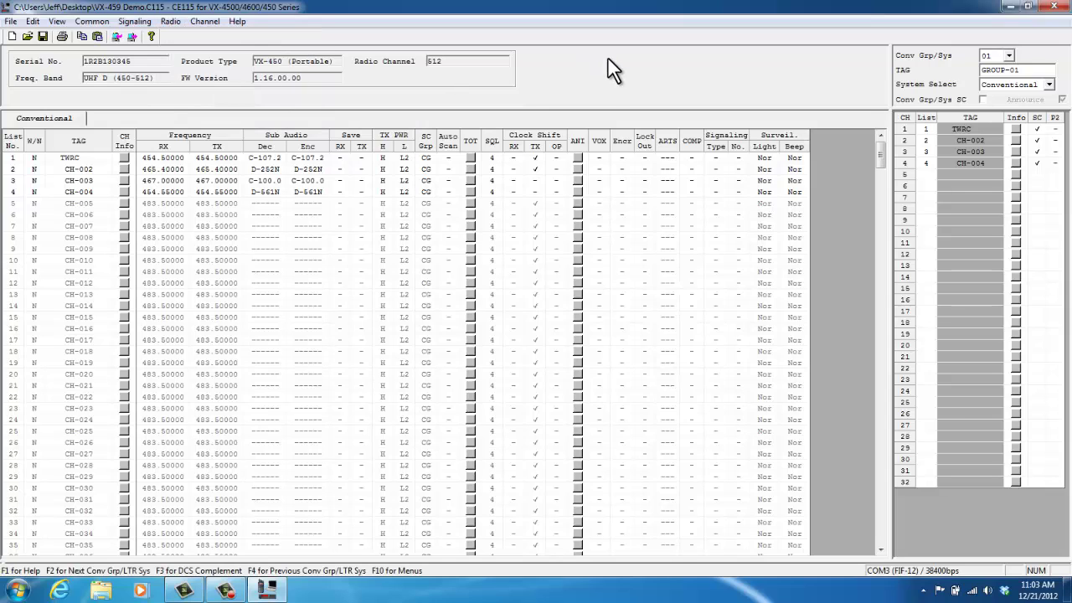